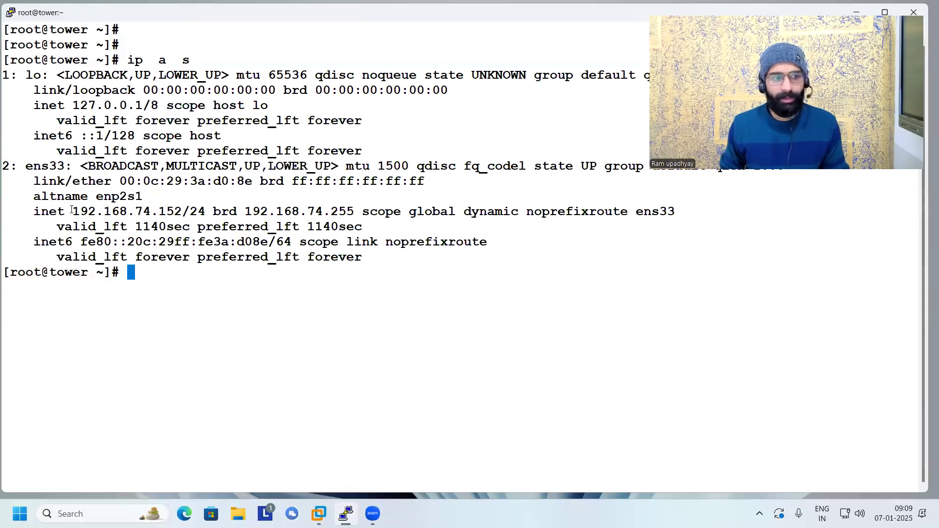
drag(74, 211, 186, 216)
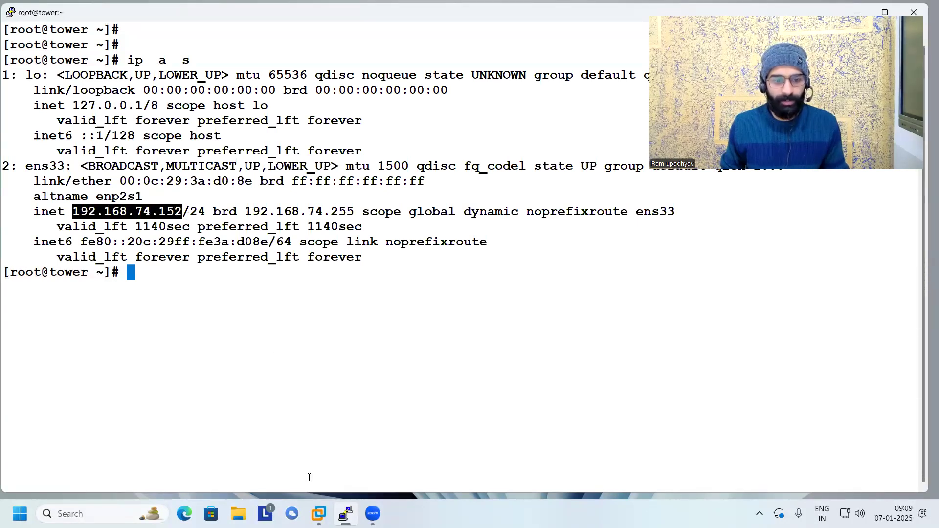
key(super)
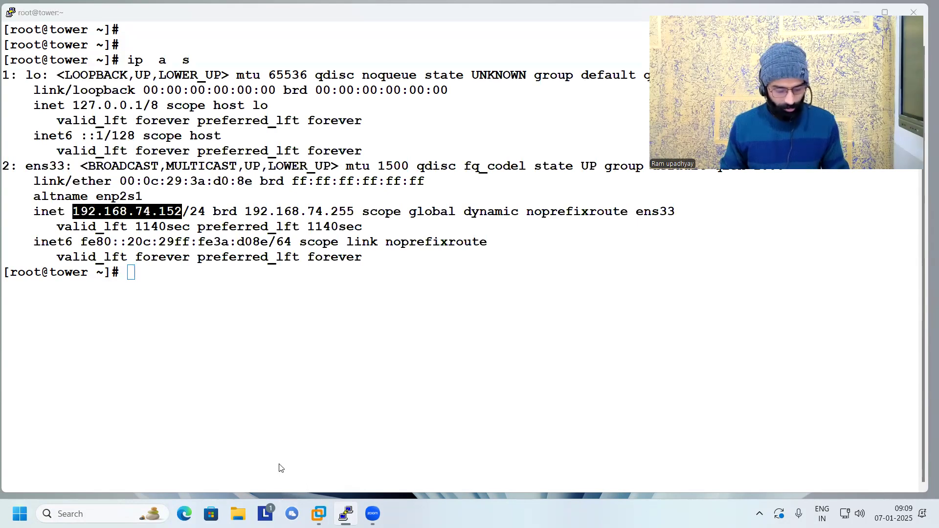
text(ch)
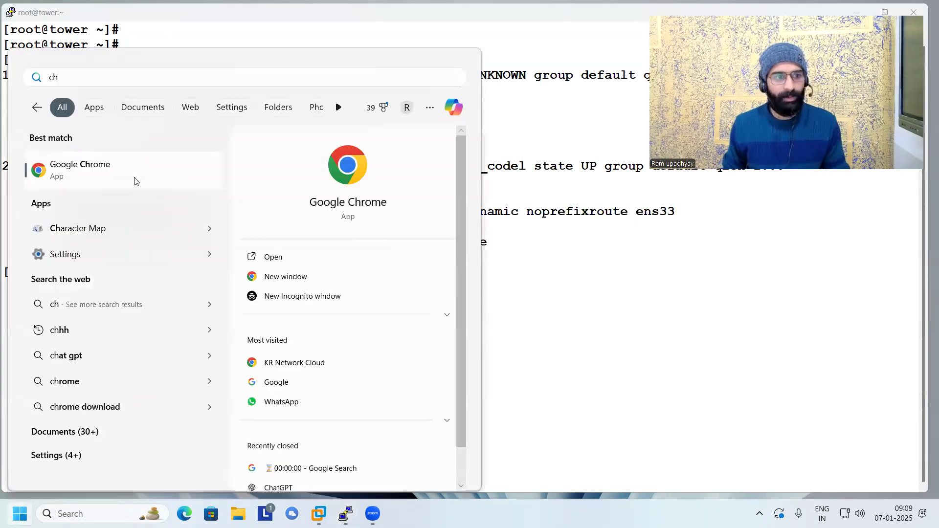
click(136, 178)
text(https://onlinetraining.krnetworkcloud.org)
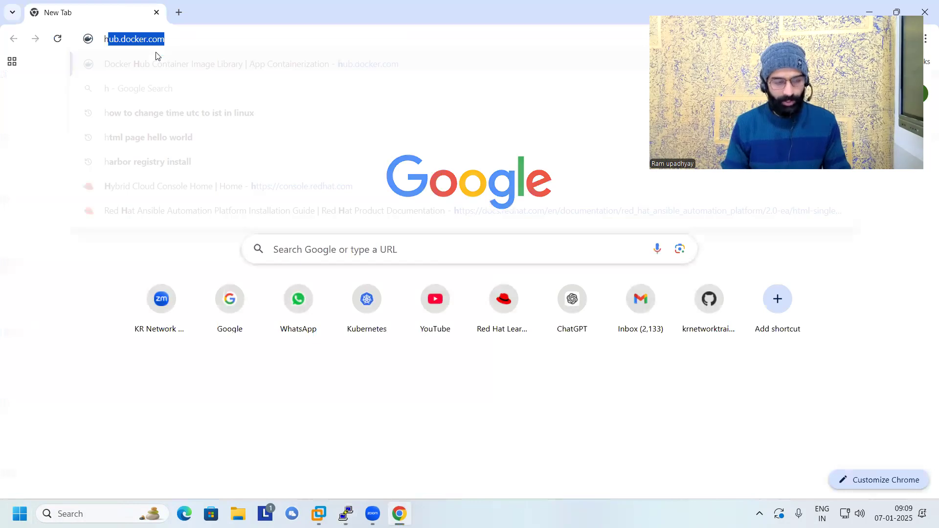
key(Return)
click(156, 39)
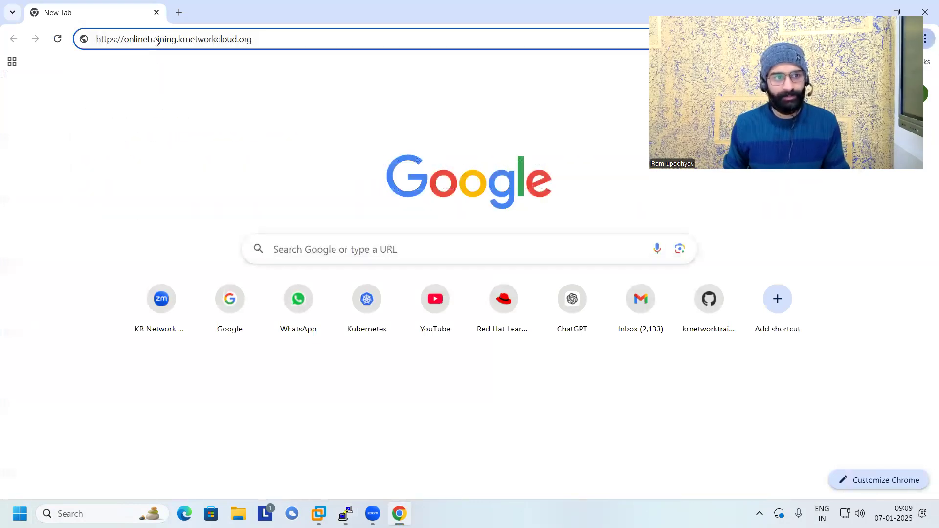
text(https://192.168.74.152)
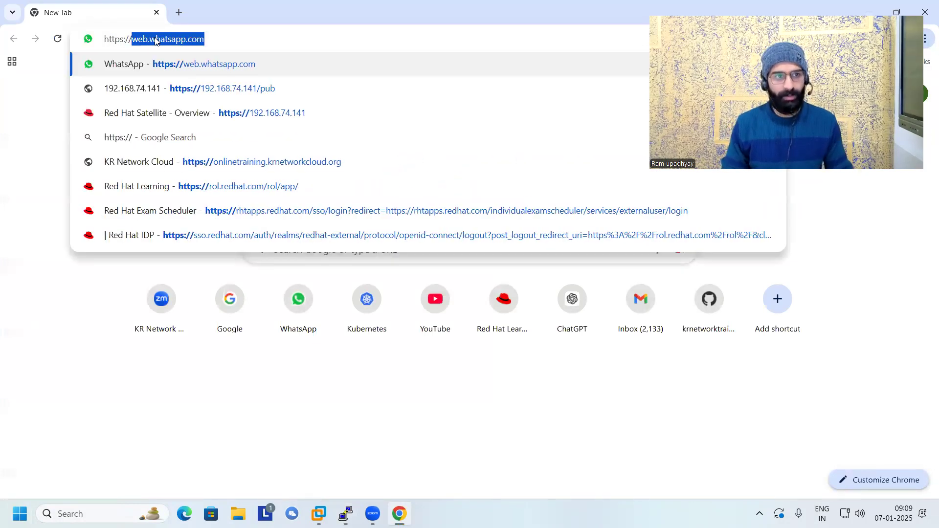
key(Return)
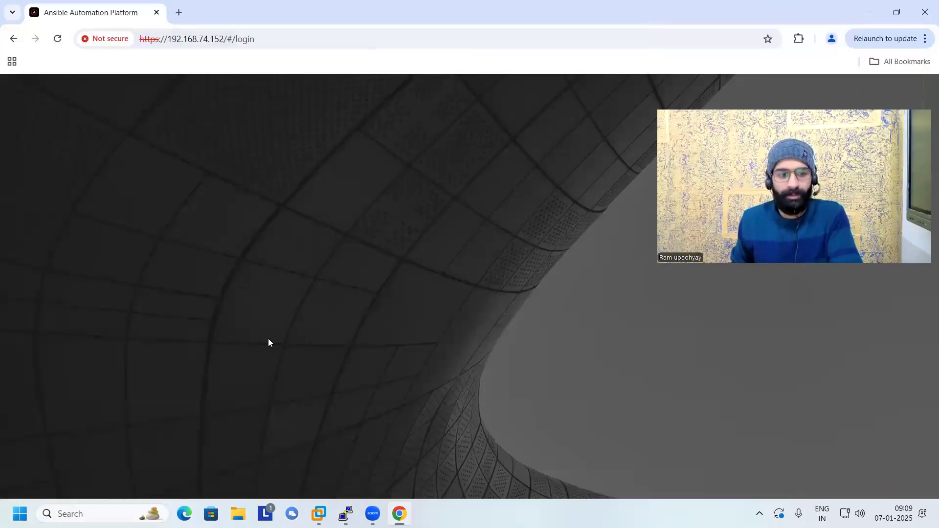
Log in to Ansible Automation Platform as admin with the account password.
click(255, 284)
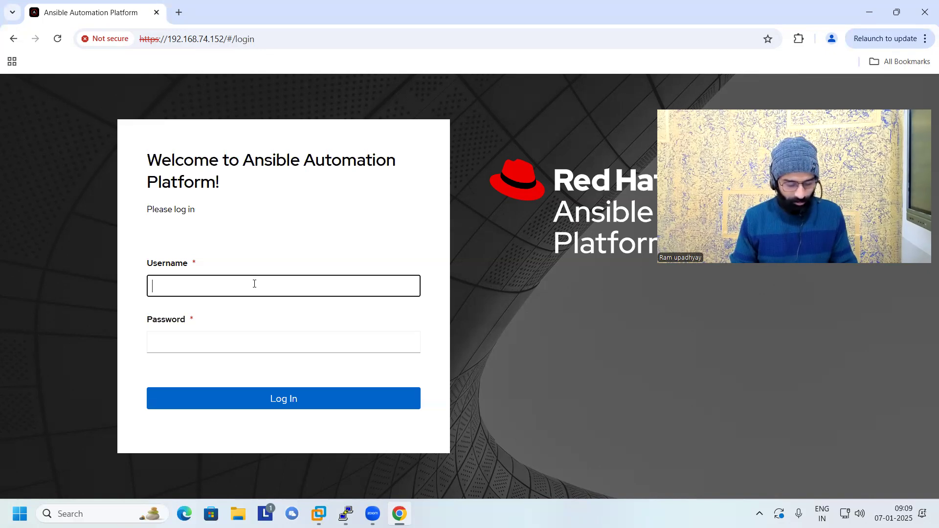
text(admin)
key(Tab)
text(••)
key(BackSpace)
key(BackSpace)
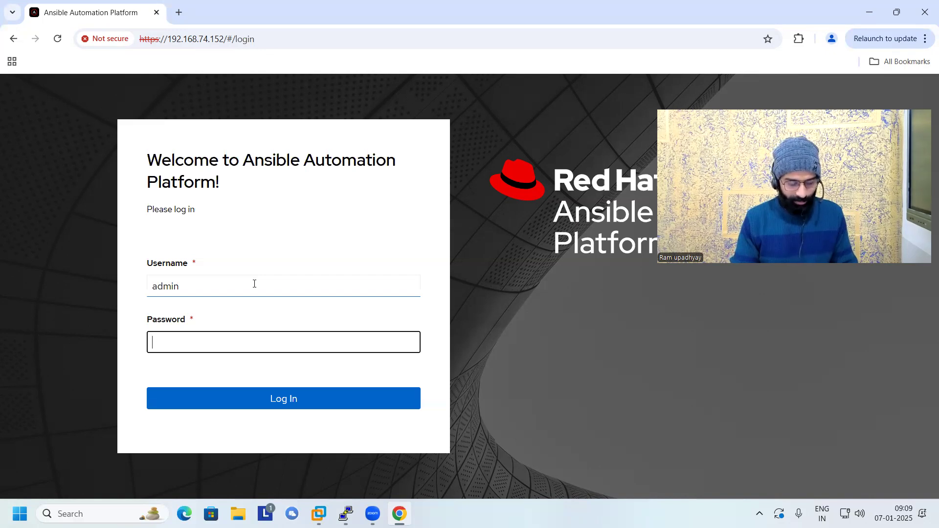
text(••••••)
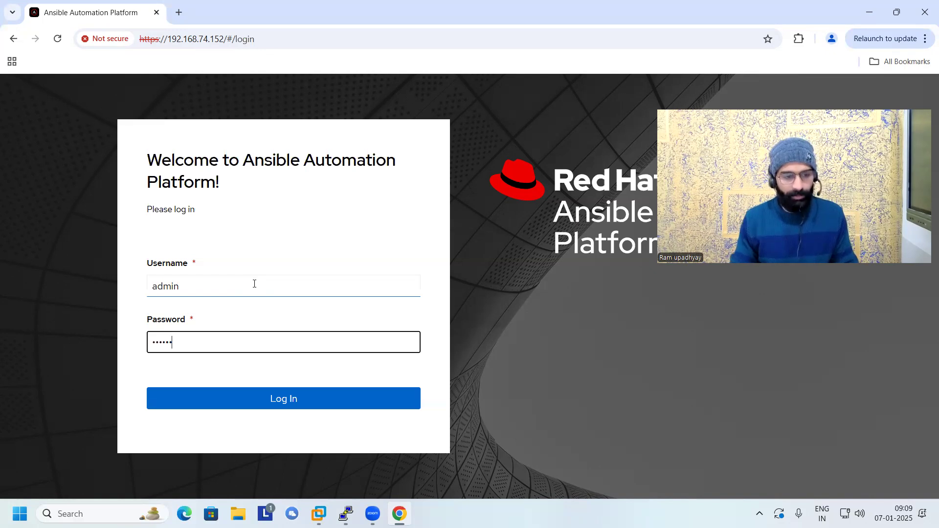
key(Return)
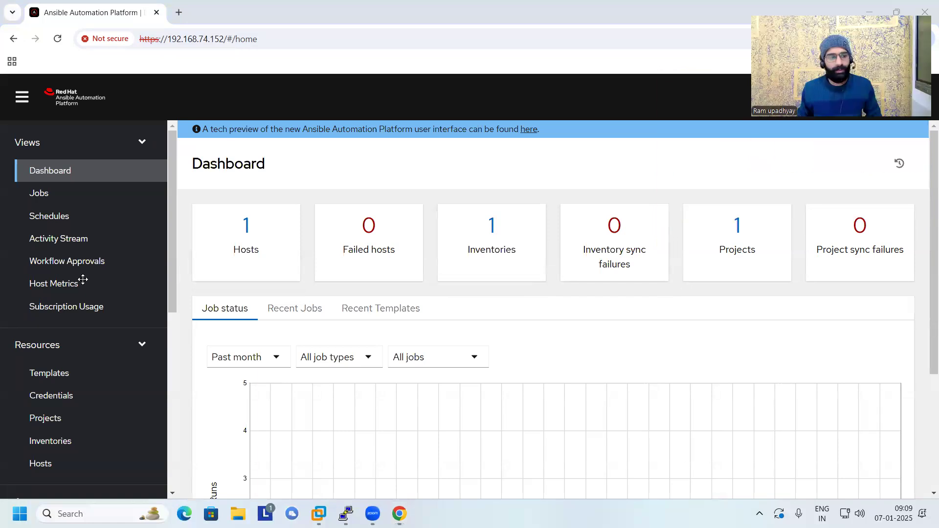
Look through the platform's navigation sections, including the credential types and users lists.
scroll(88, 283, down, 6)
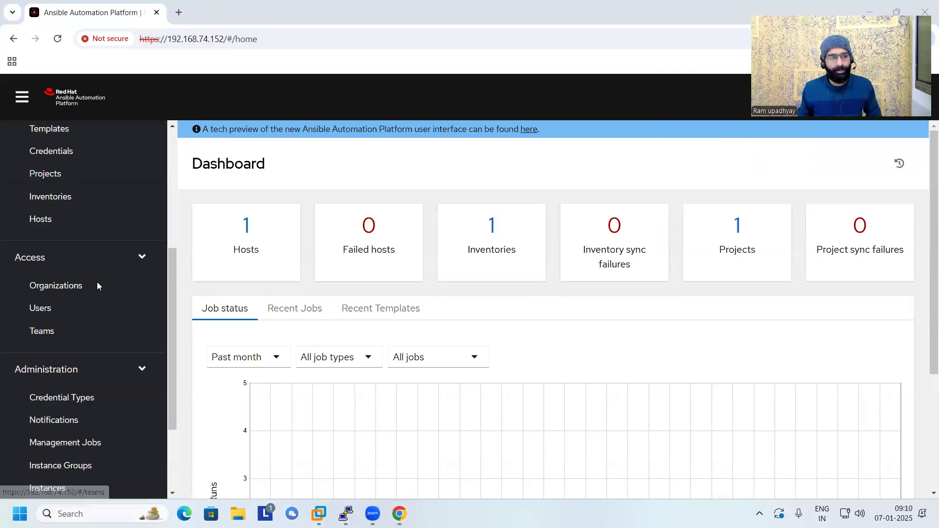
scroll(97, 282, down, 1)
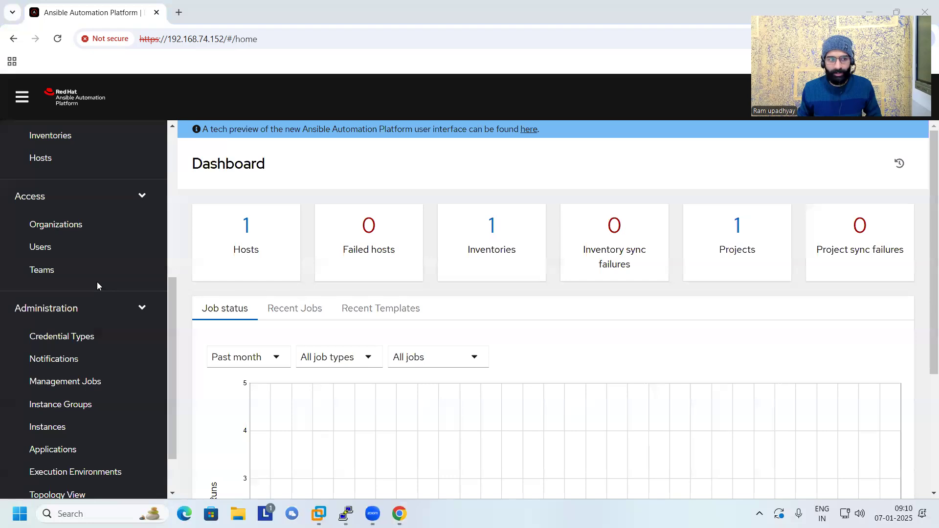
click(60, 227)
click(58, 248)
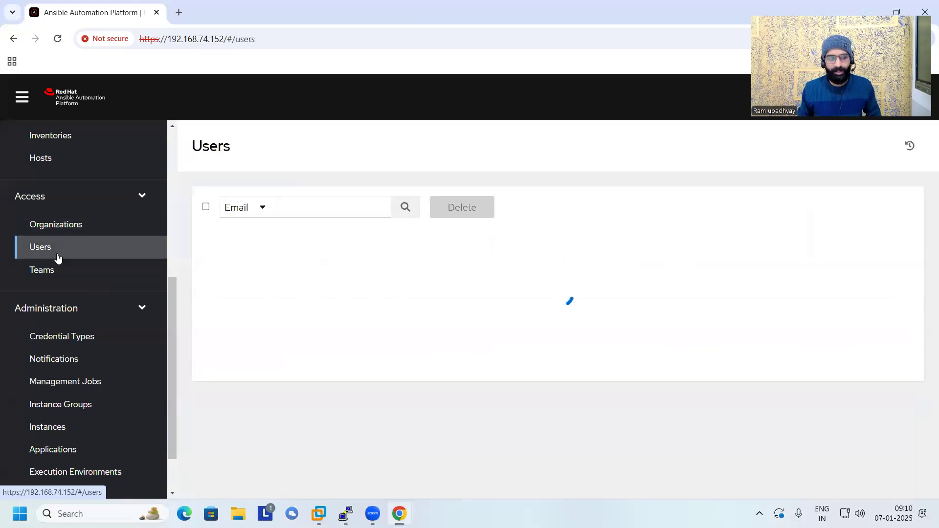
click(62, 336)
scroll(64, 352, down, 1)
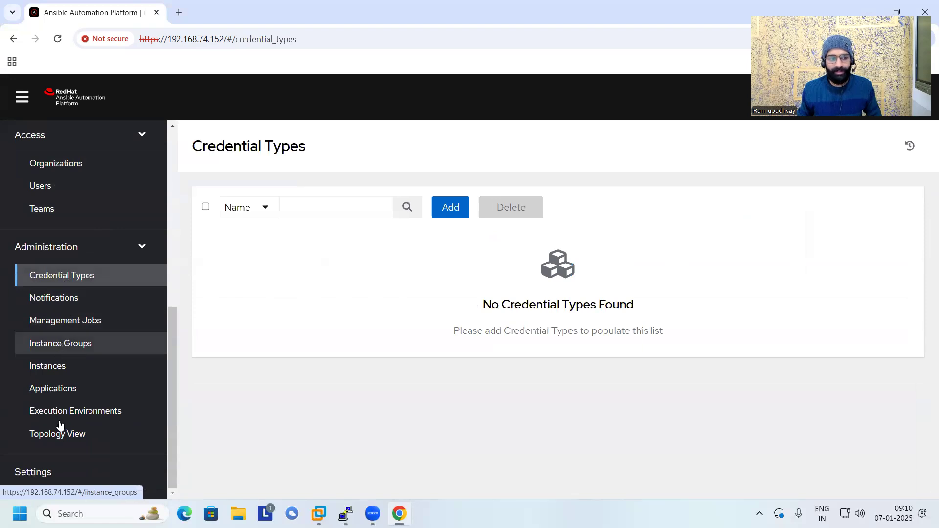
scroll(99, 398, up, 6)
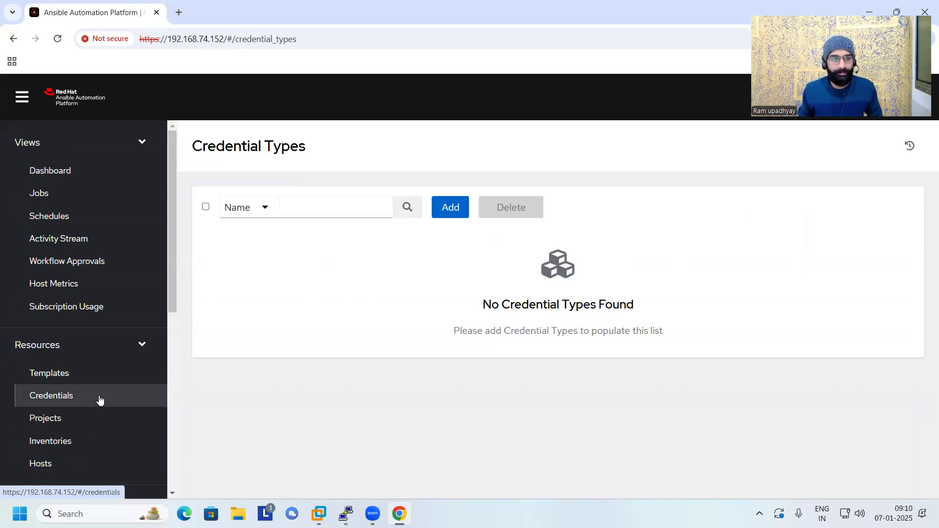
scroll(107, 398, down, 4)
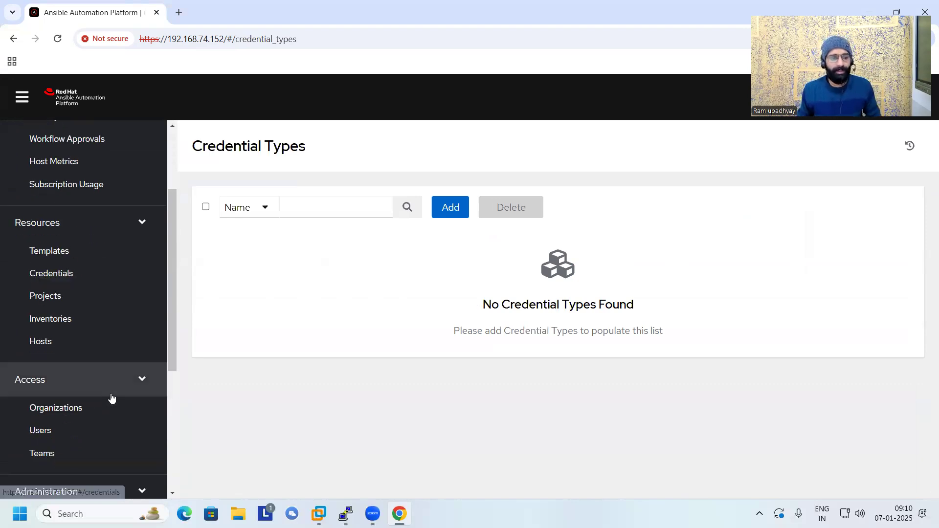
click(74, 374)
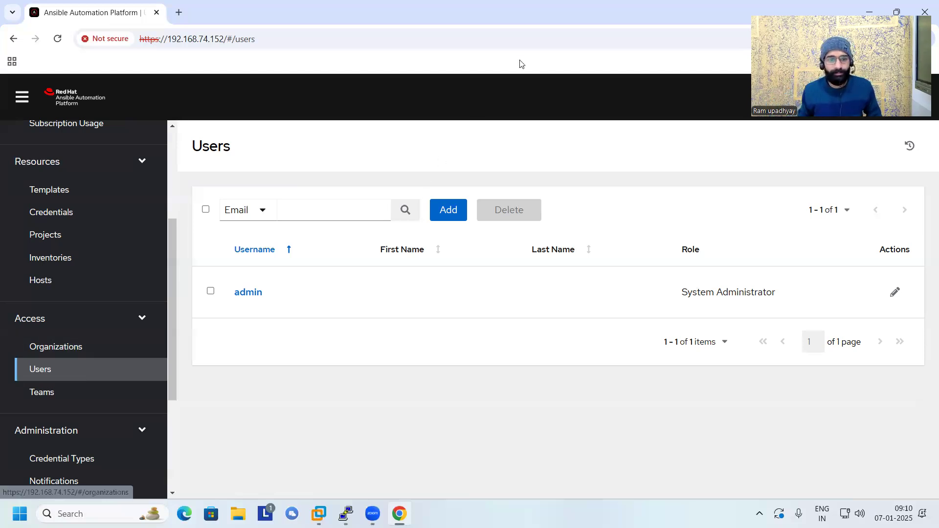
mouse_move(327, 296)
mouse_down()
mouse_move(390, 281)
mouse_move(383, 352)
mouse_move(387, 318)
mouse_move(343, 368)
mouse_move(345, 382)
mouse_up()
drag(337, 369, 361, 362)
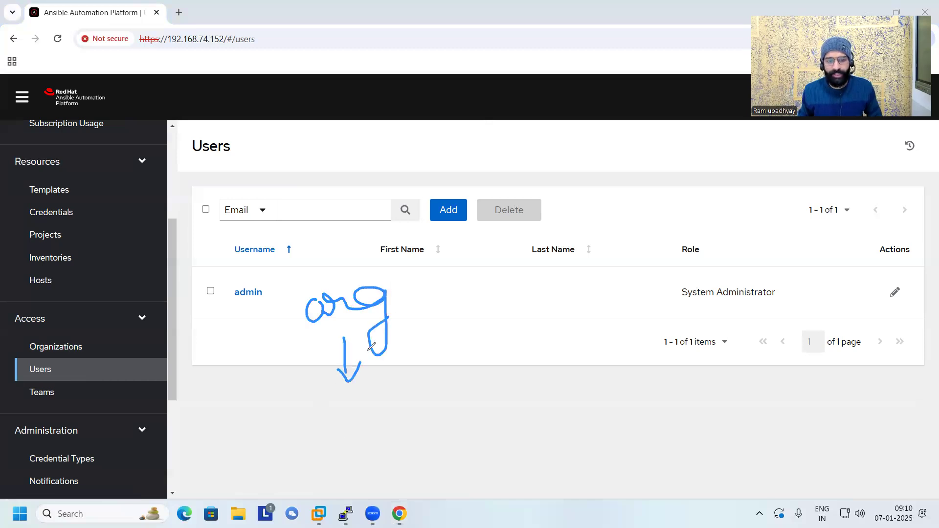
mouse_move(347, 397)
mouse_down()
mouse_move(349, 422)
mouse_move(362, 399)
mouse_move(410, 386)
mouse_move(435, 365)
mouse_move(419, 391)
mouse_up()
mouse_move(377, 410)
mouse_down()
mouse_move(382, 429)
mouse_move(393, 416)
mouse_up()
mouse_move(379, 456)
mouse_down()
mouse_move(415, 442)
mouse_move(429, 454)
mouse_up()
drag(449, 417, 430, 454)
drag(430, 442, 469, 424)
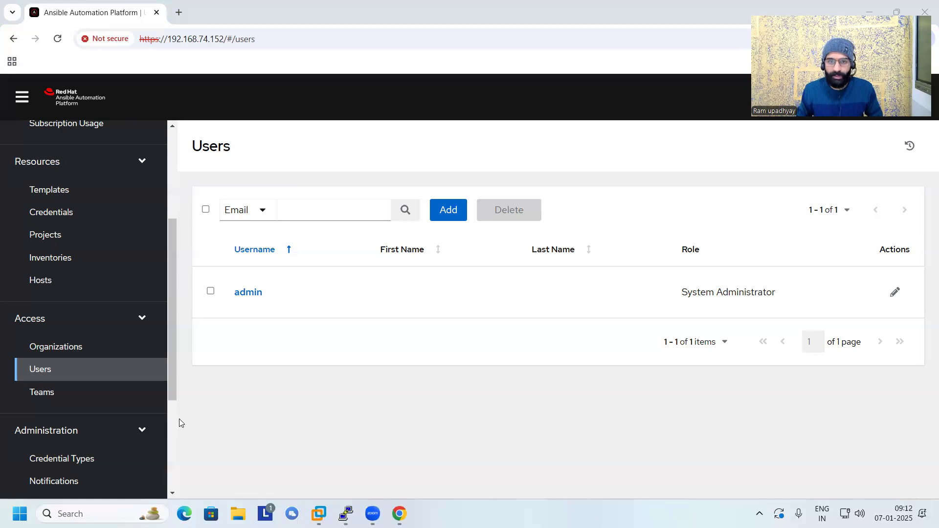
Create and save a new organization named krnetwork, keeping the default max hosts and galaxy credentials.
click(41, 356)
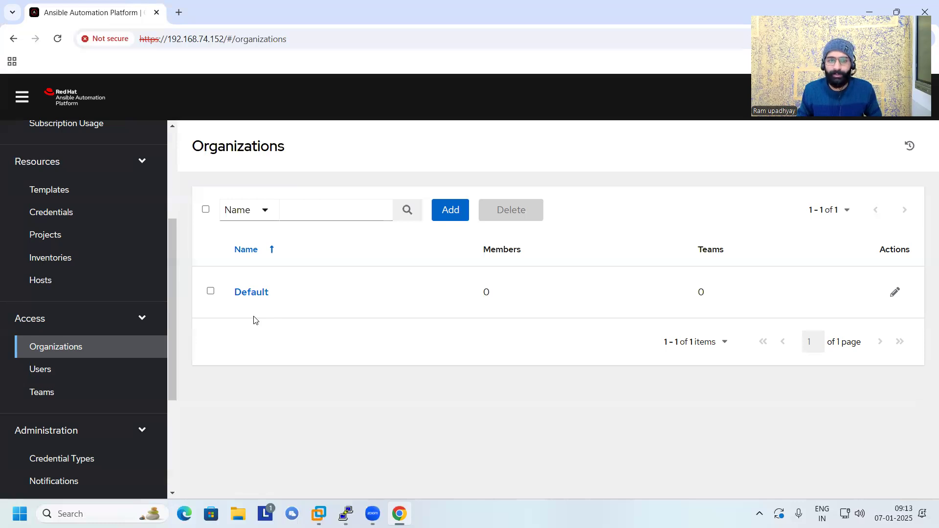
click(450, 210)
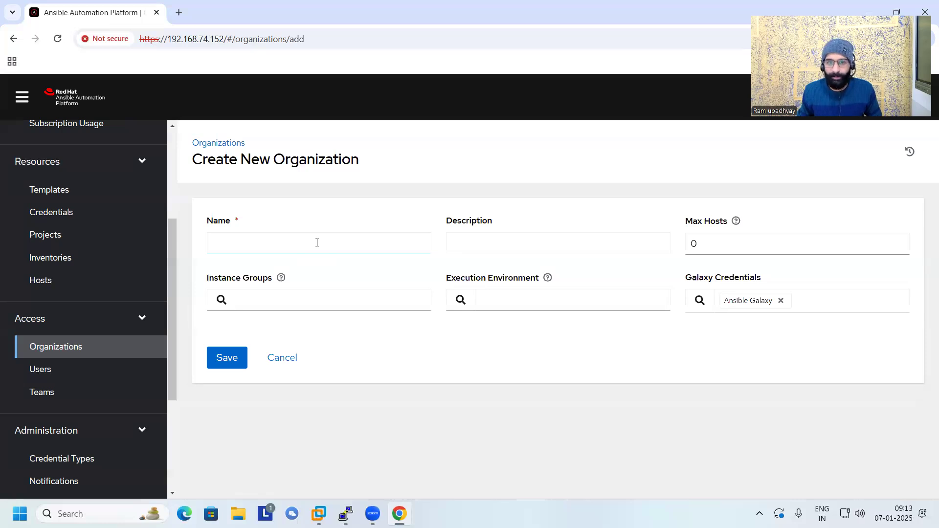
click(317, 242)
text(krnetwor)
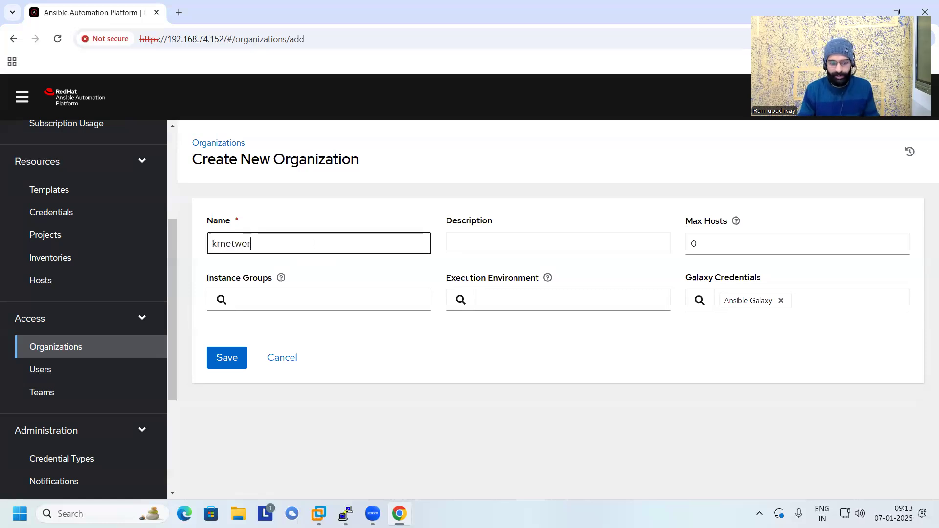
text(k)
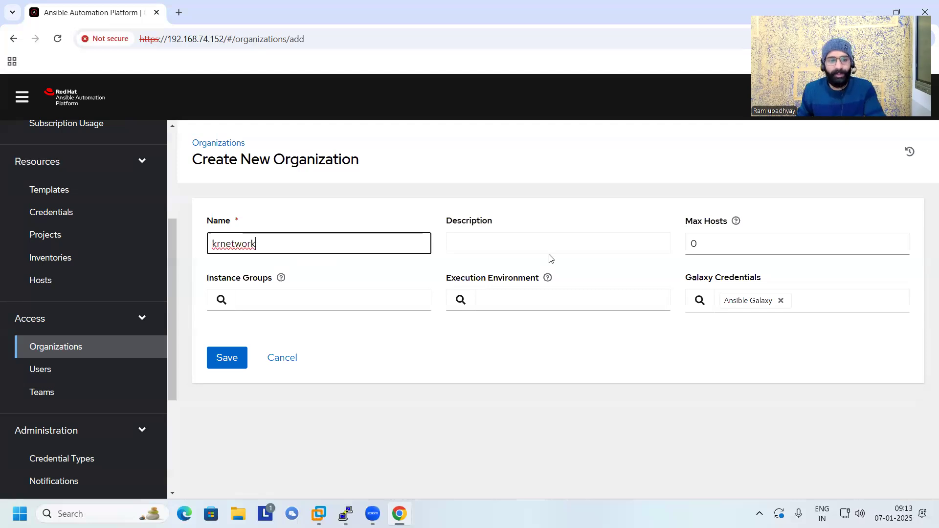
click(749, 245)
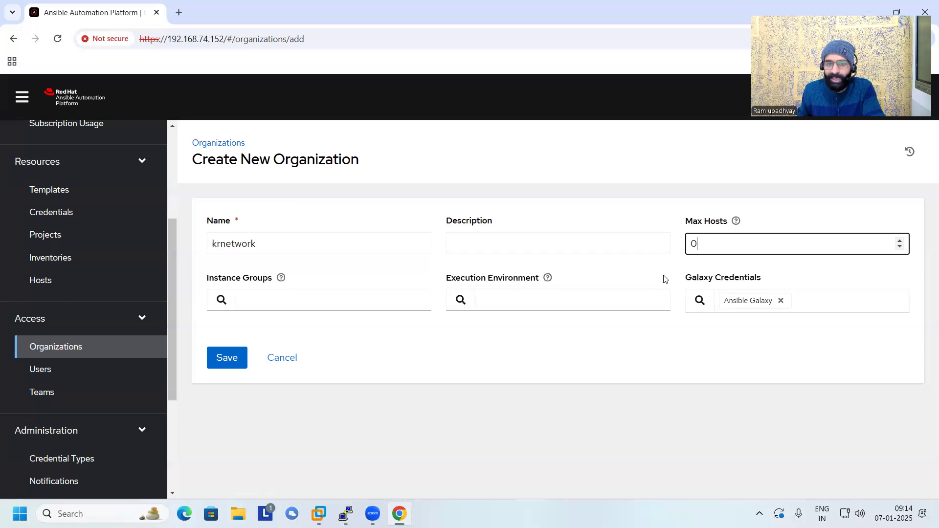
click(226, 369)
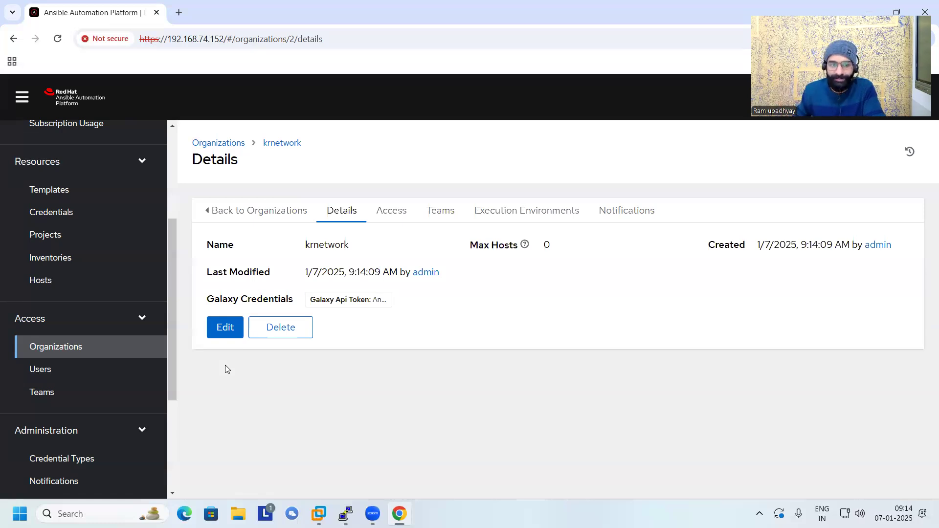
Create and save a second organization named Redhat from the organizations list, and return to that list.
click(241, 212)
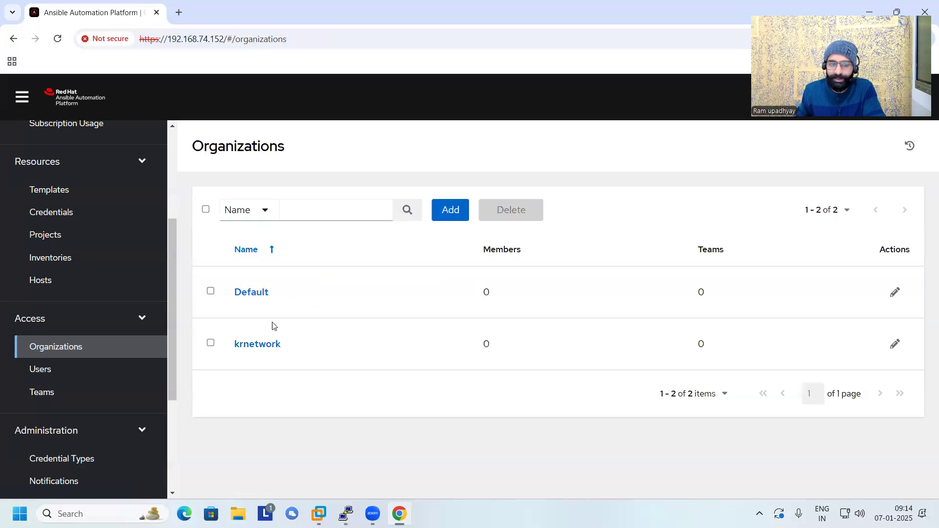
click(441, 216)
click(333, 248)
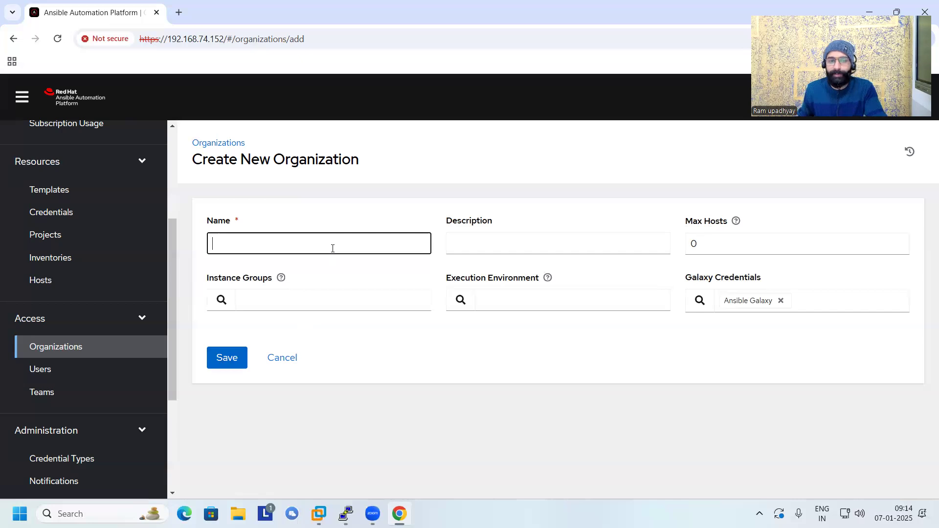
text(Redh)
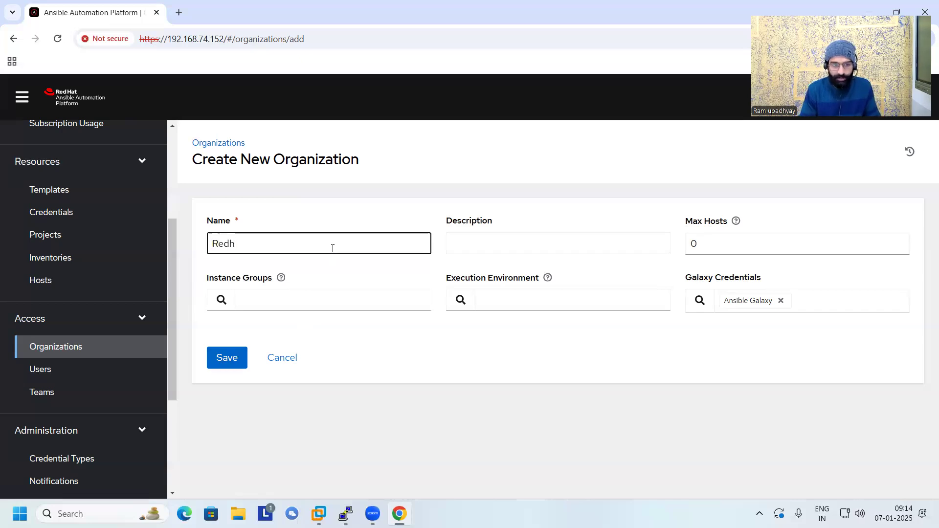
text(at)
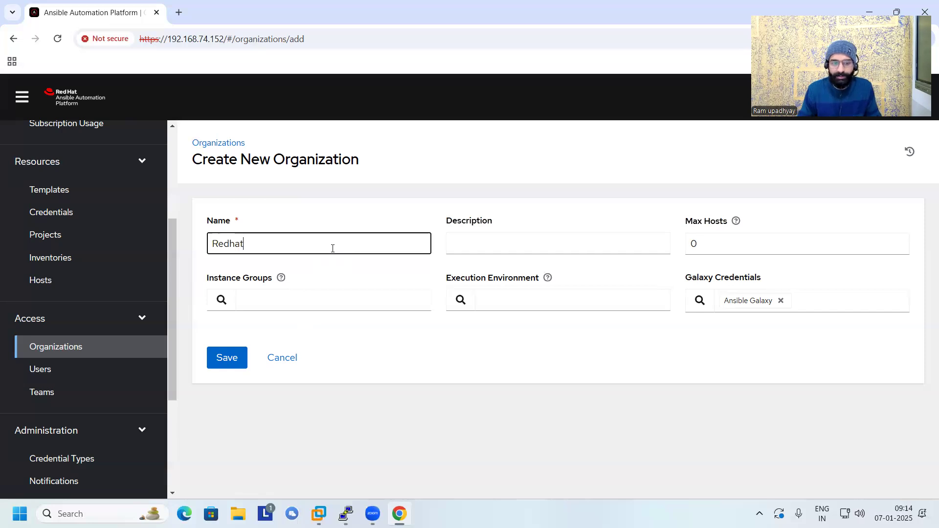
click(236, 358)
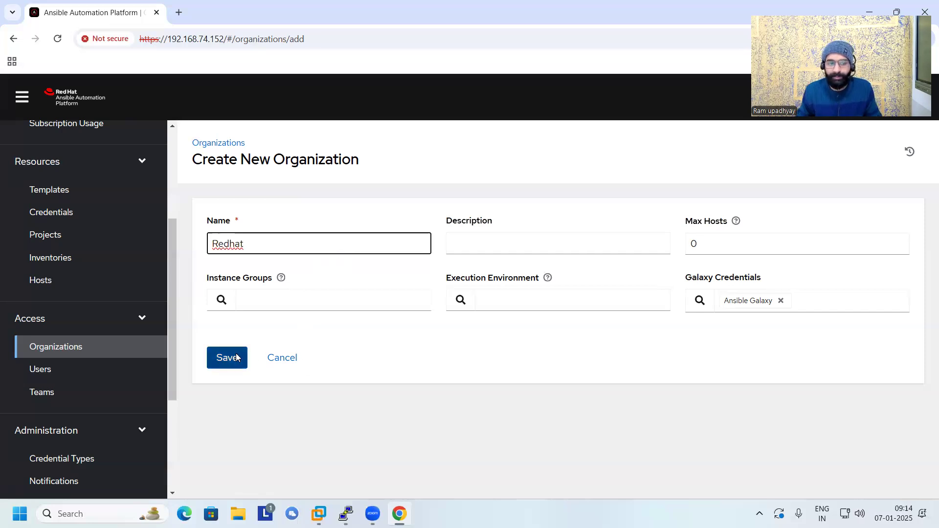
click(211, 143)
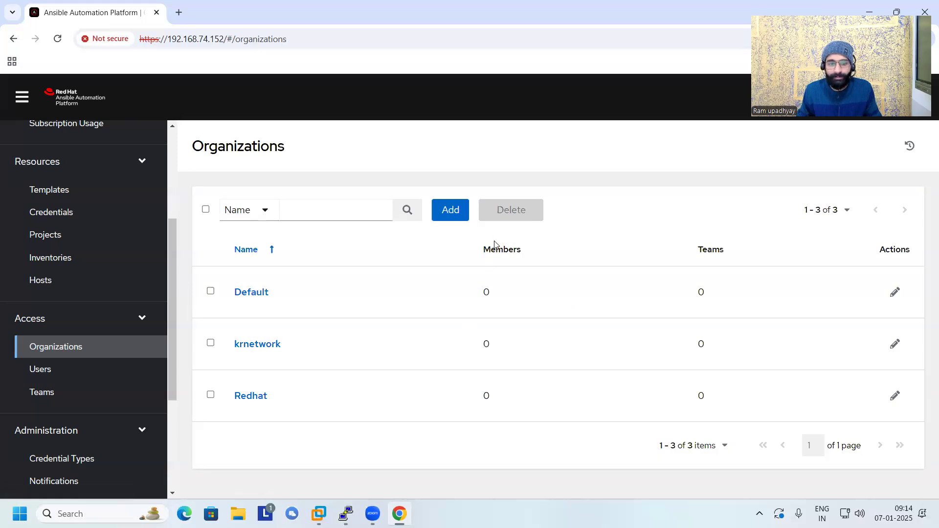
Review the Members and Teams columns of the organizations list and open the teams list.
drag(484, 248, 517, 249)
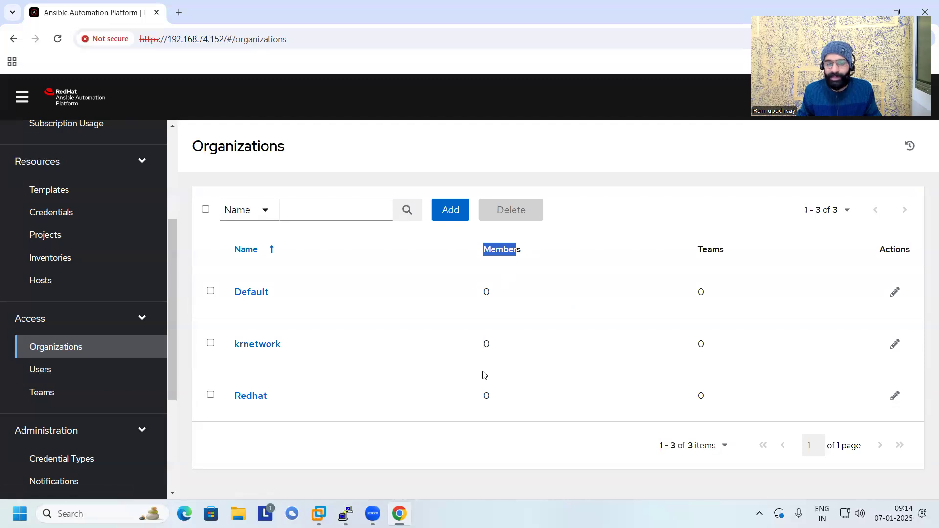
drag(696, 250, 729, 260)
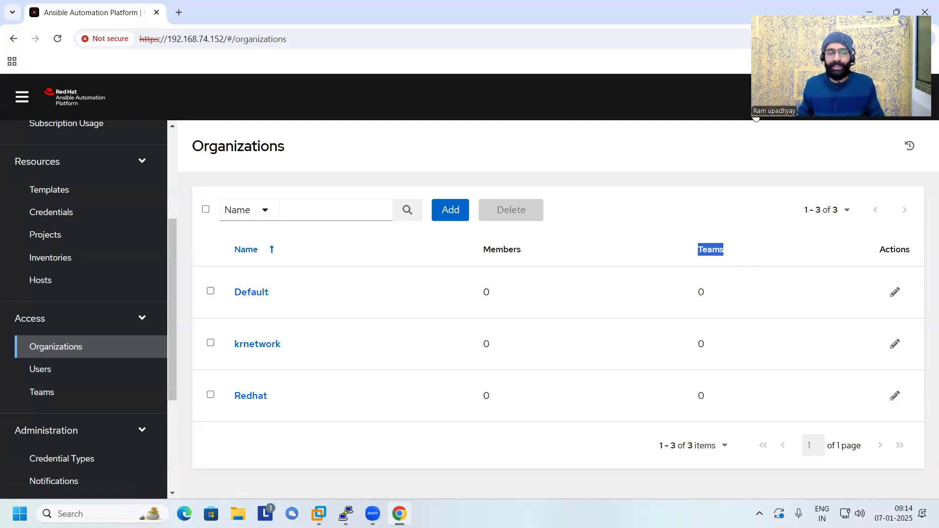
click(45, 392)
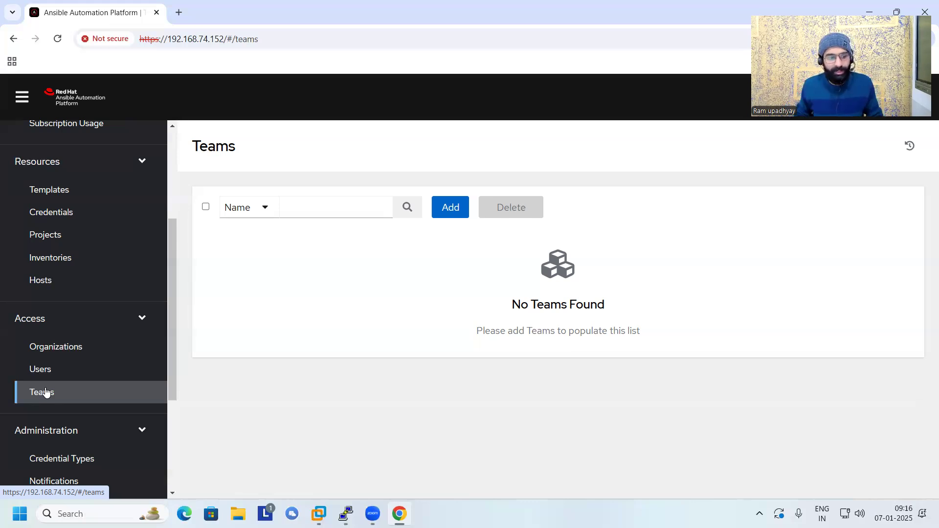
Create and save a team named ops in the Default organization, and return to the teams list.
click(450, 219)
click(374, 242)
text(ops)
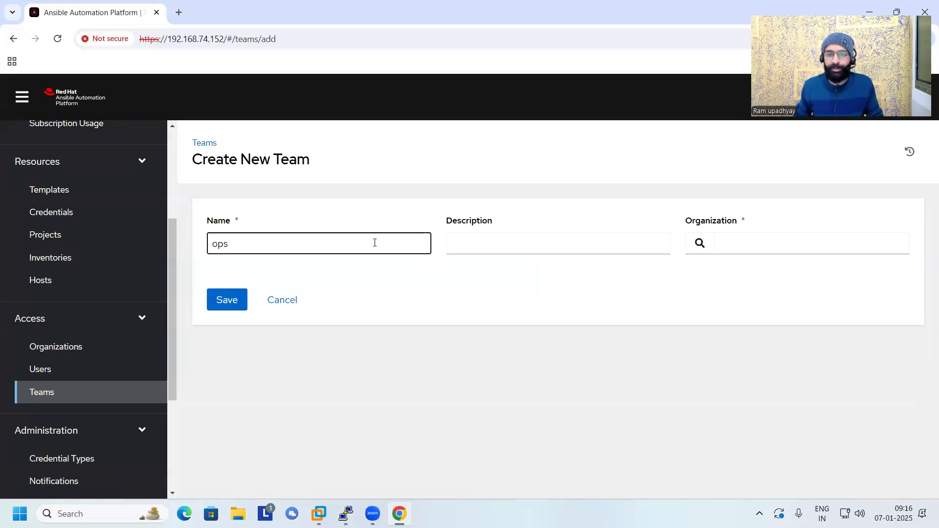
drag(685, 219, 763, 222)
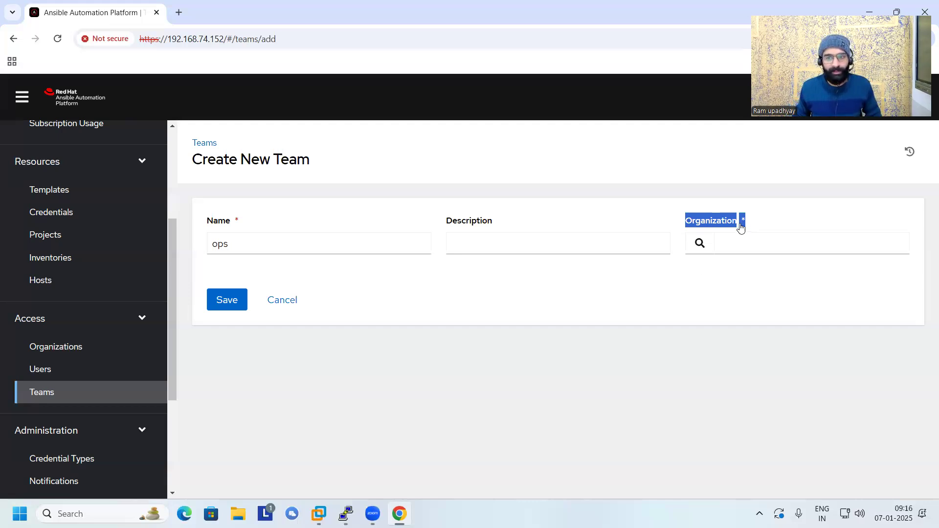
click(741, 224)
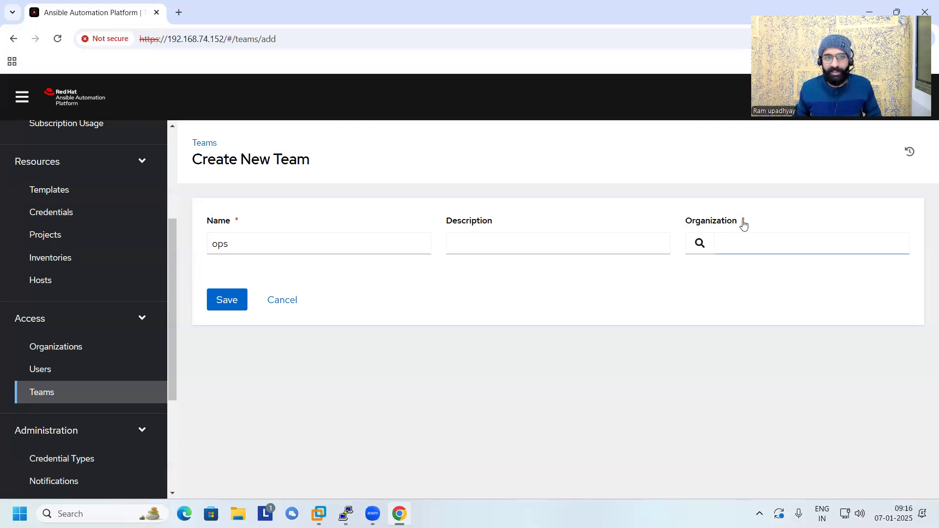
click(700, 244)
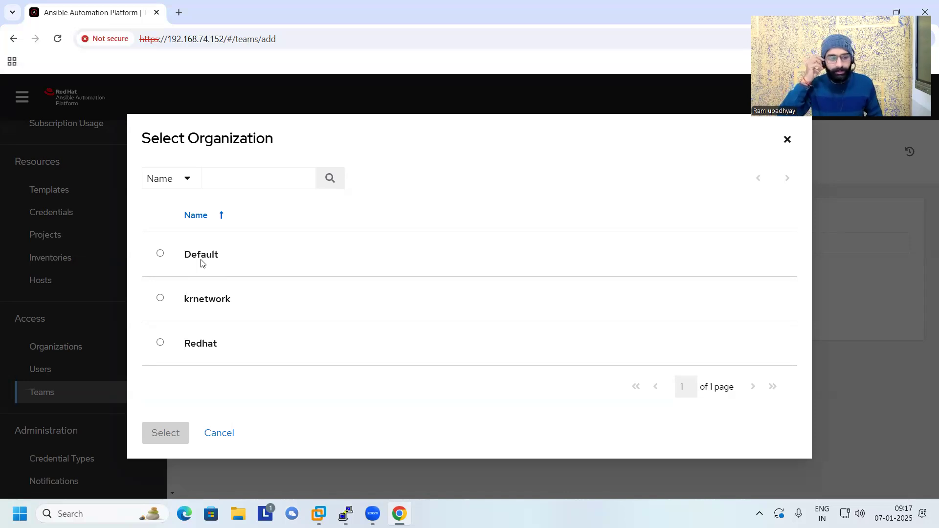
click(161, 254)
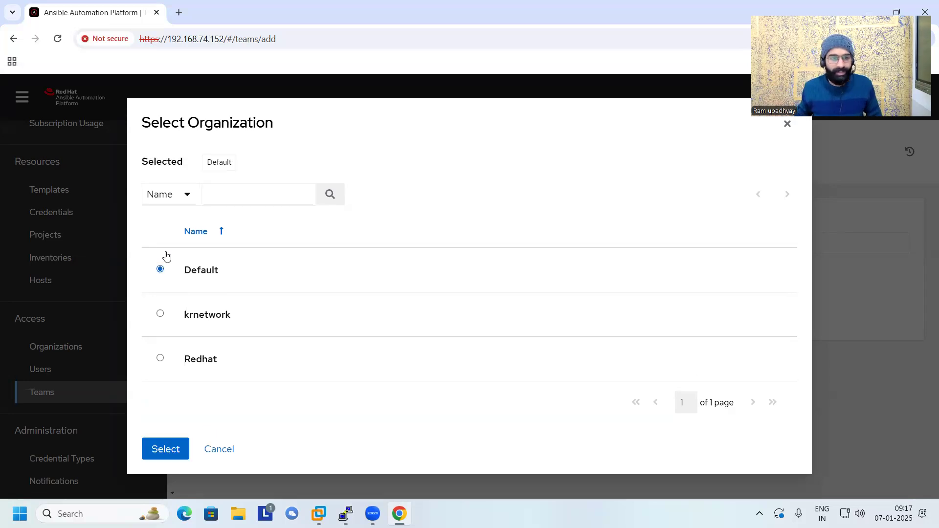
click(182, 451)
click(245, 309)
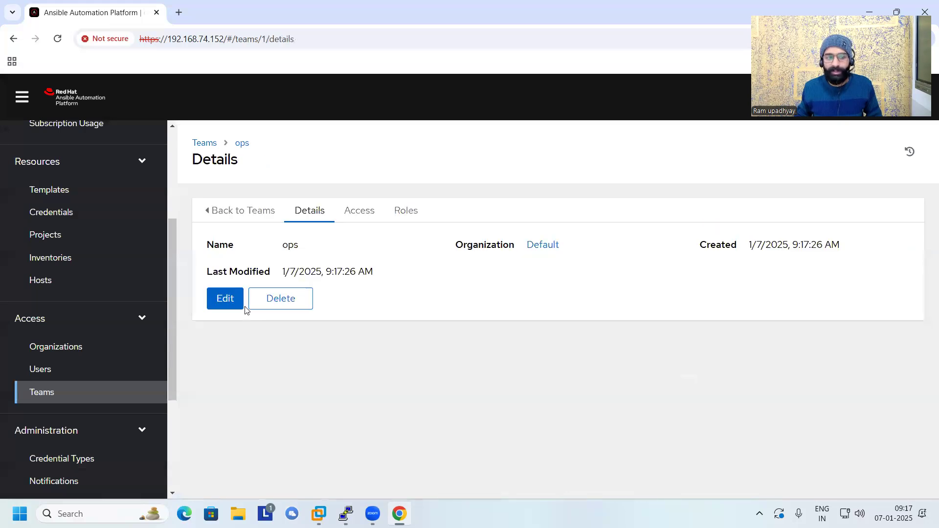
click(204, 143)
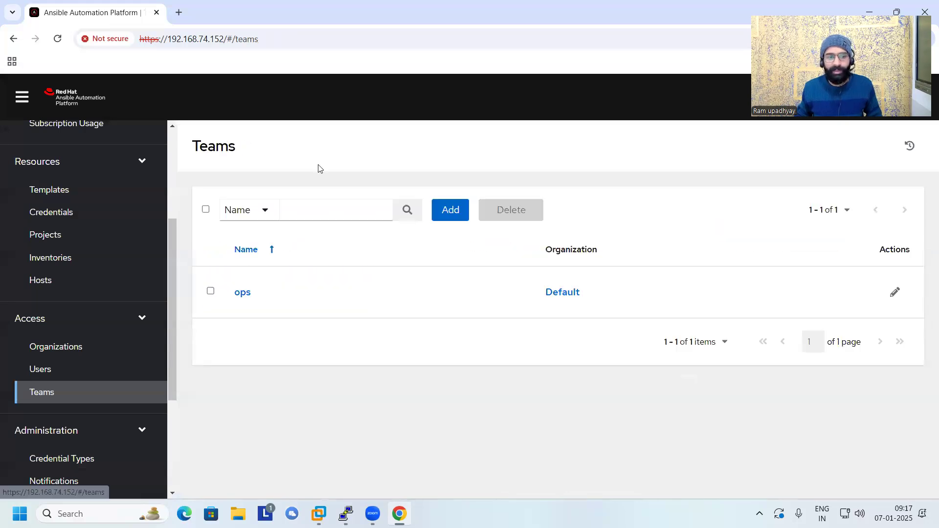
Create and save a second team named developer in the Default organization, and return to the teams list.
click(453, 208)
click(343, 251)
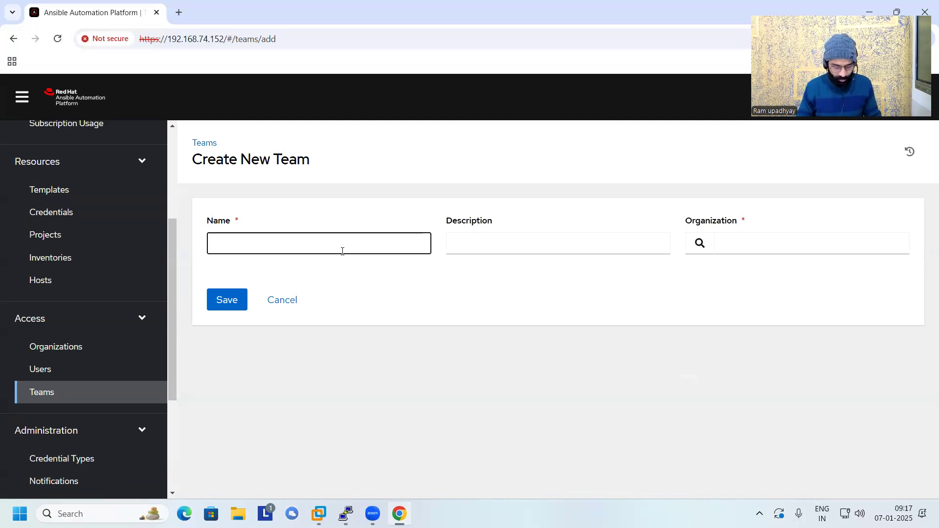
text(develo)
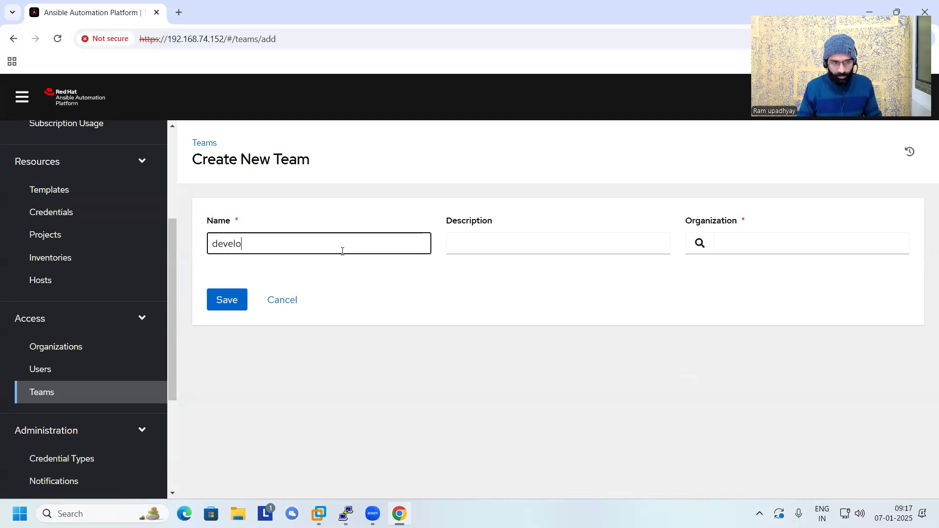
text(per)
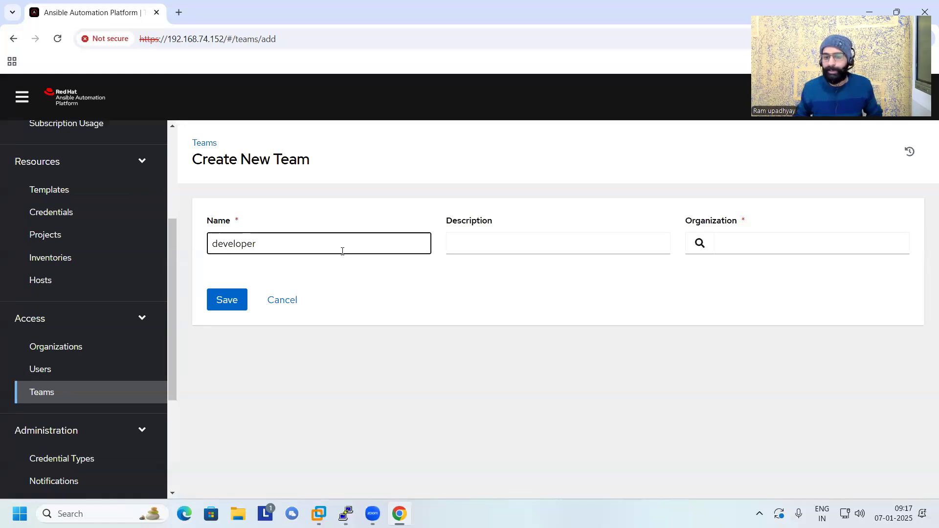
click(708, 243)
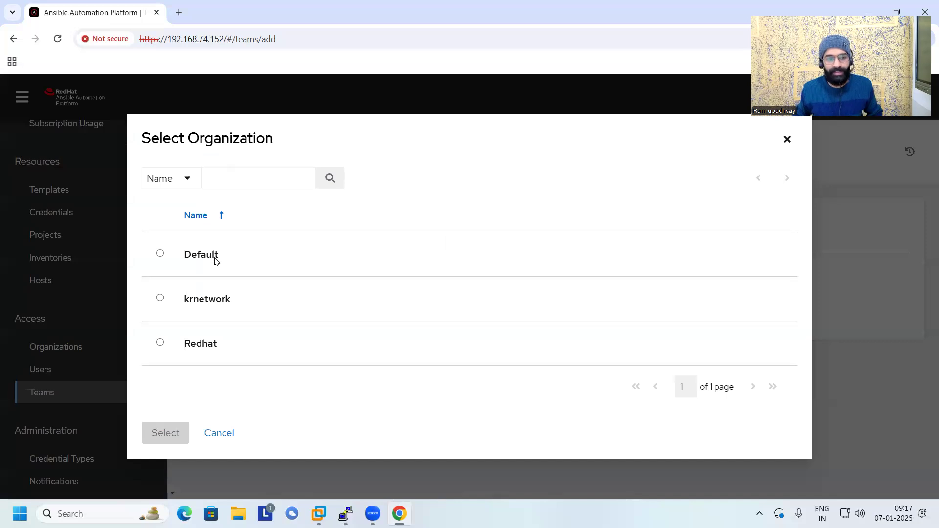
click(215, 259)
click(164, 447)
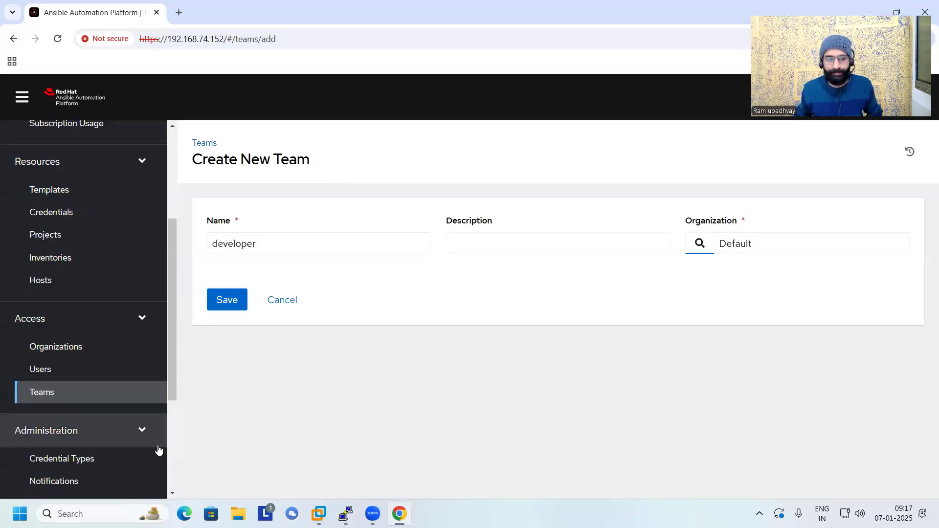
click(222, 300)
click(202, 143)
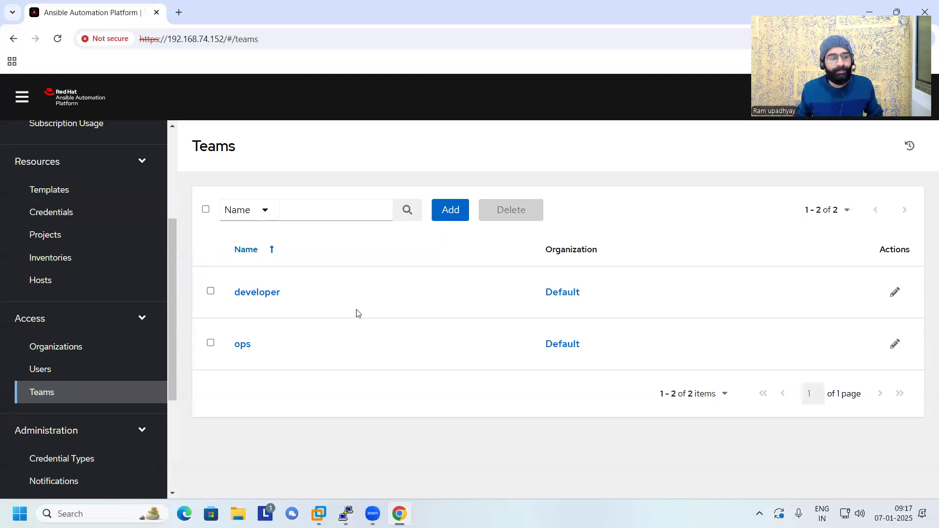
Open the users list and examine the role assigned to the admin account.
click(42, 373)
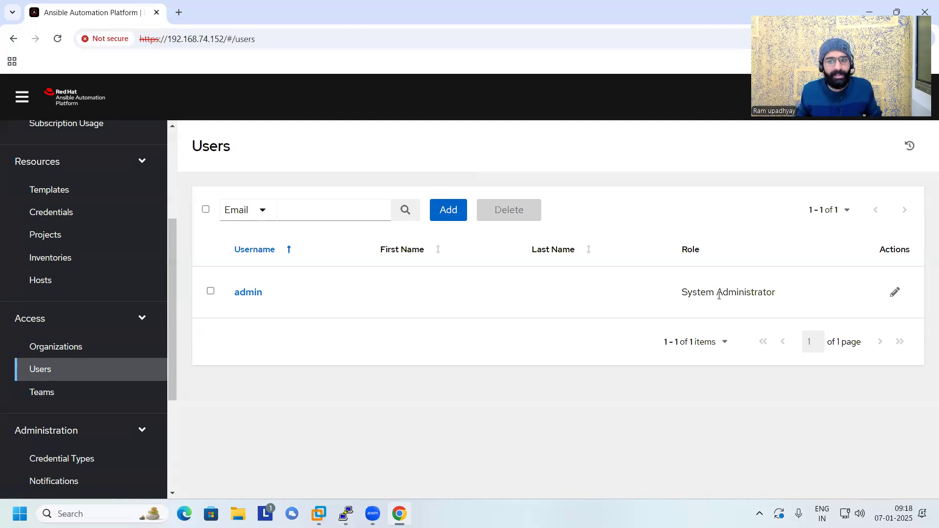
double_click(756, 293)
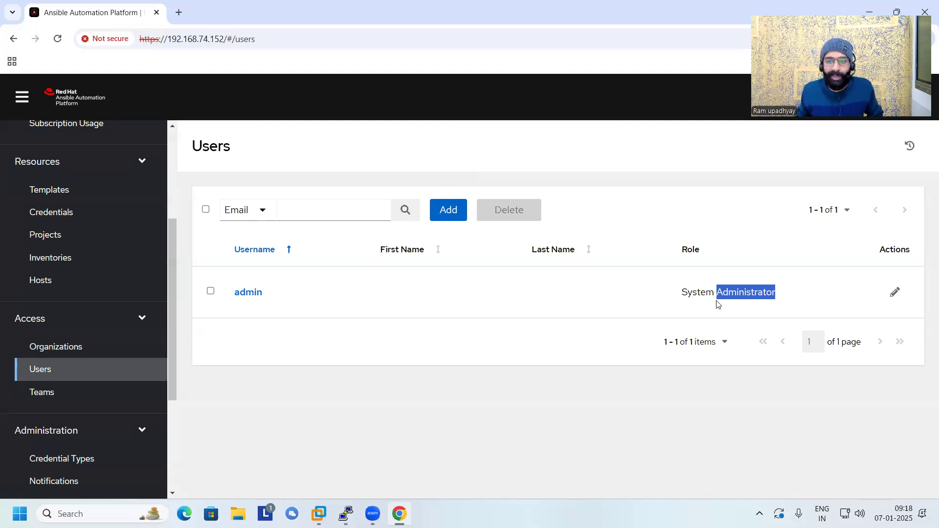
drag(718, 292, 774, 293)
click(775, 294)
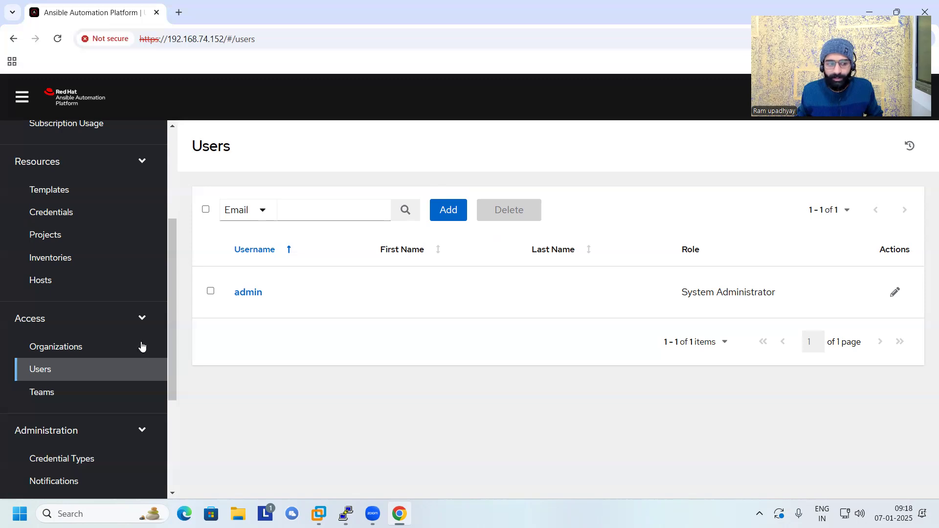
scroll(140, 348, down, 3)
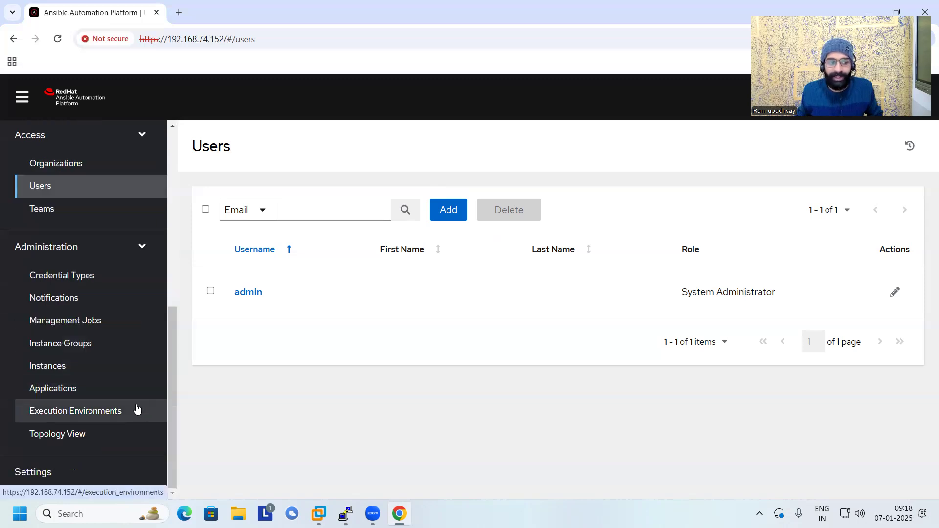
scroll(137, 408, up, 6)
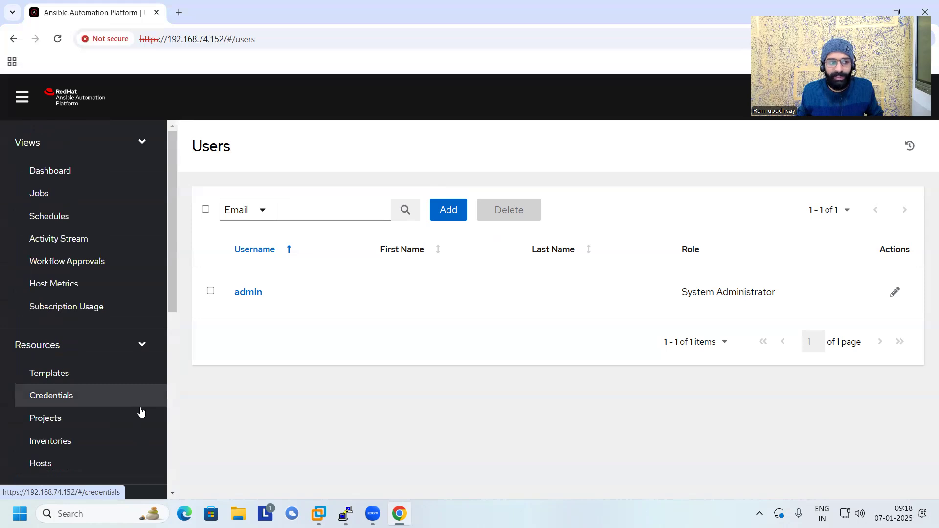
Start a new user and enter the username, leaving the first name, last name and email empty.
click(448, 210)
click(307, 237)
click(477, 235)
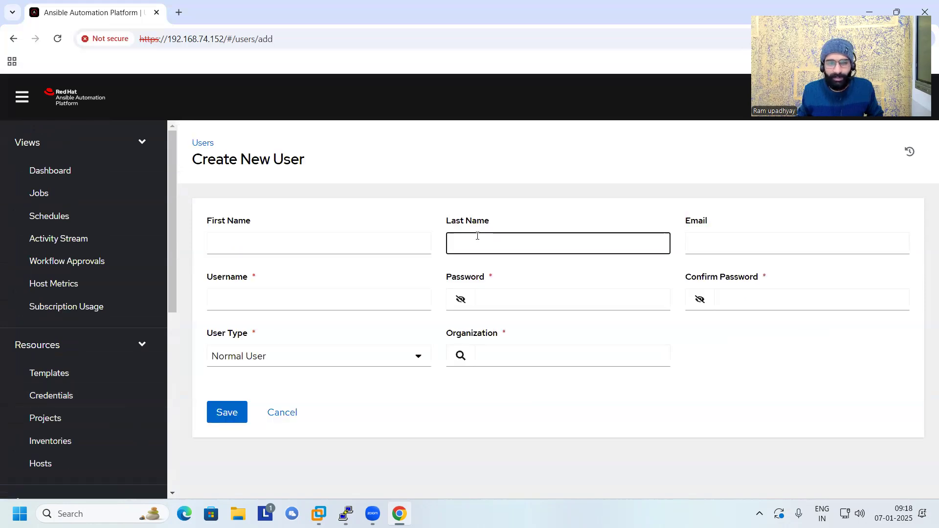
click(699, 245)
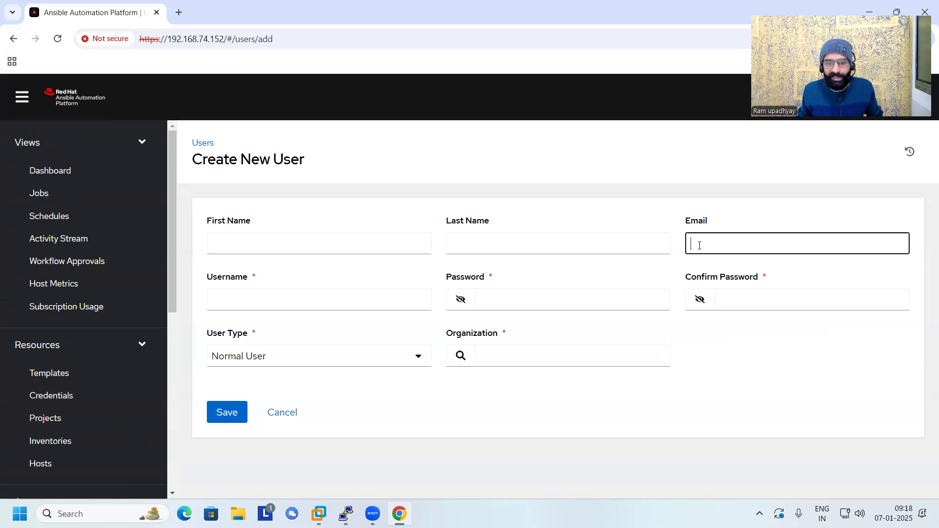
click(260, 304)
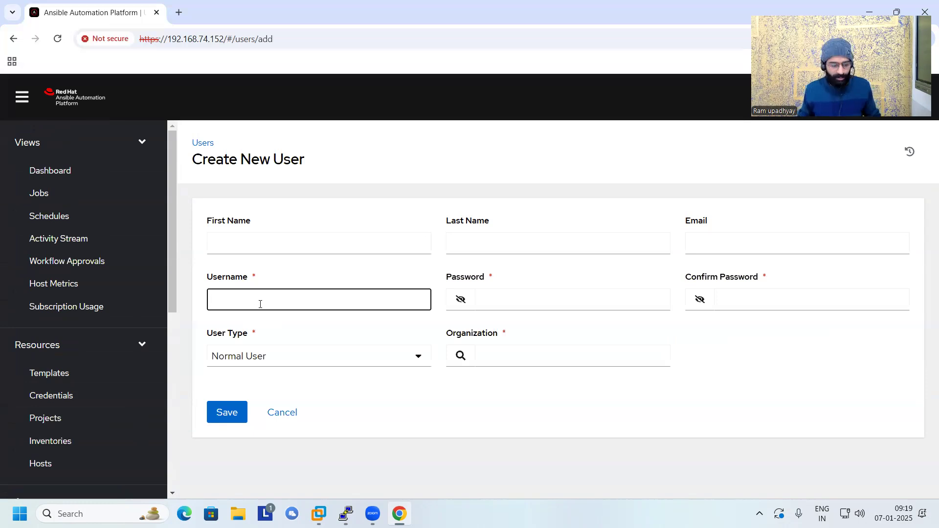
text(i)
key(BackSpace)
text(hae)
key(BackSpace)
text(rrt)
key(BackSpace)
text(y)
key(Tab)
Enter a password and its confirmation for the new user.
click(542, 298)
text(re)
key(Tab)
text(••••••)
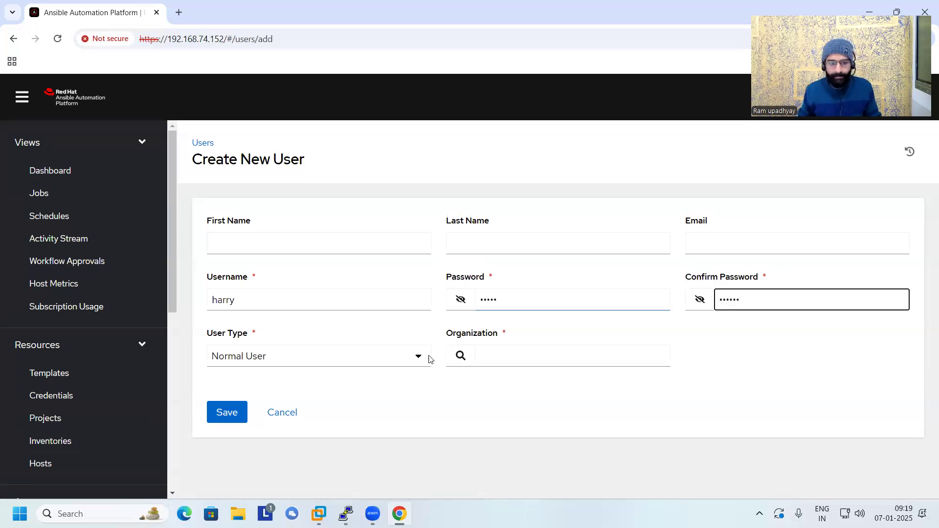
Keep the user type as Normal User, assign the Default organization and try to save the user.
click(363, 369)
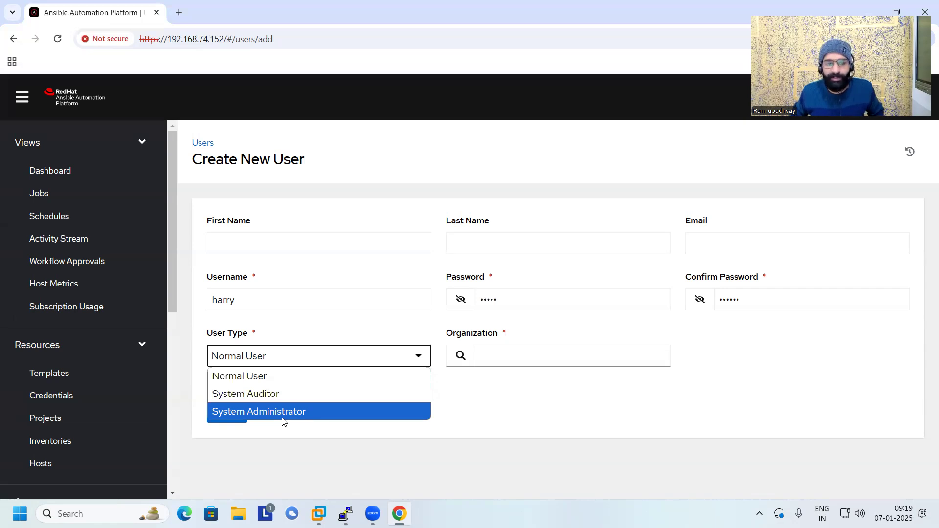
click(274, 377)
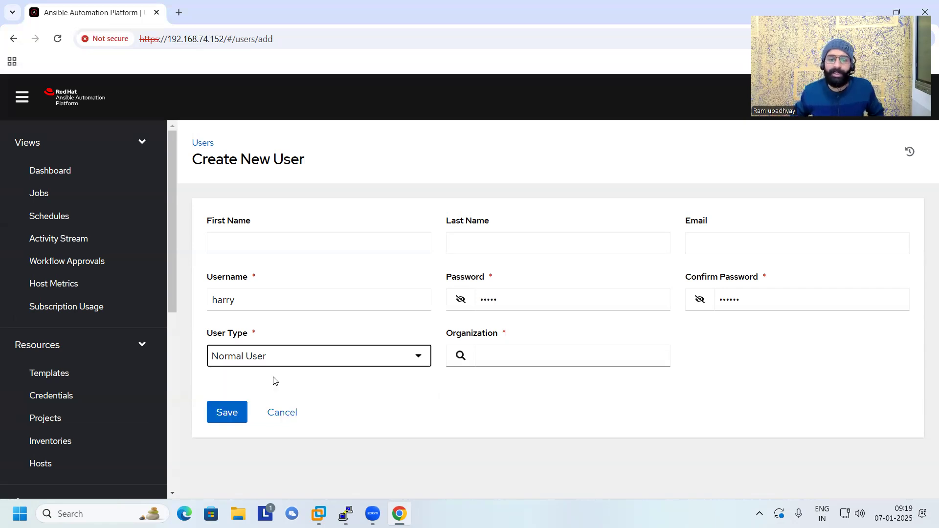
click(460, 362)
click(217, 253)
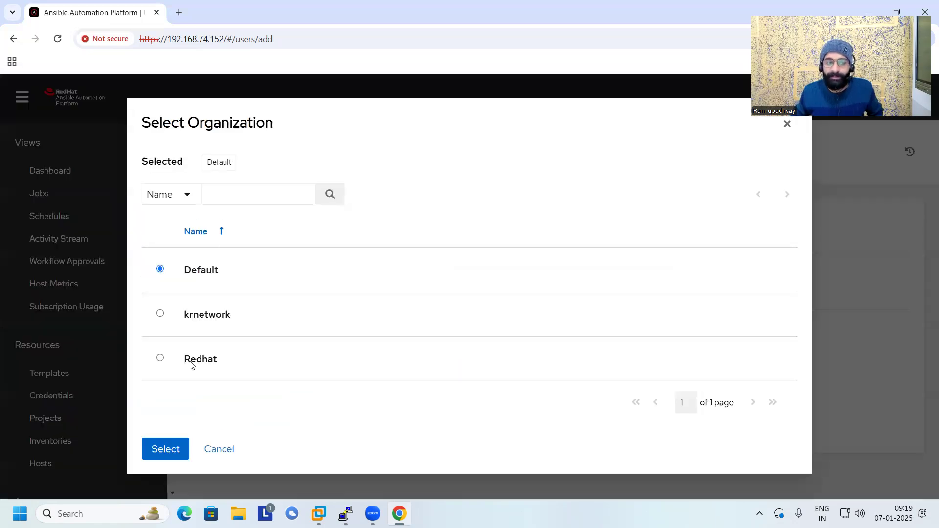
click(168, 450)
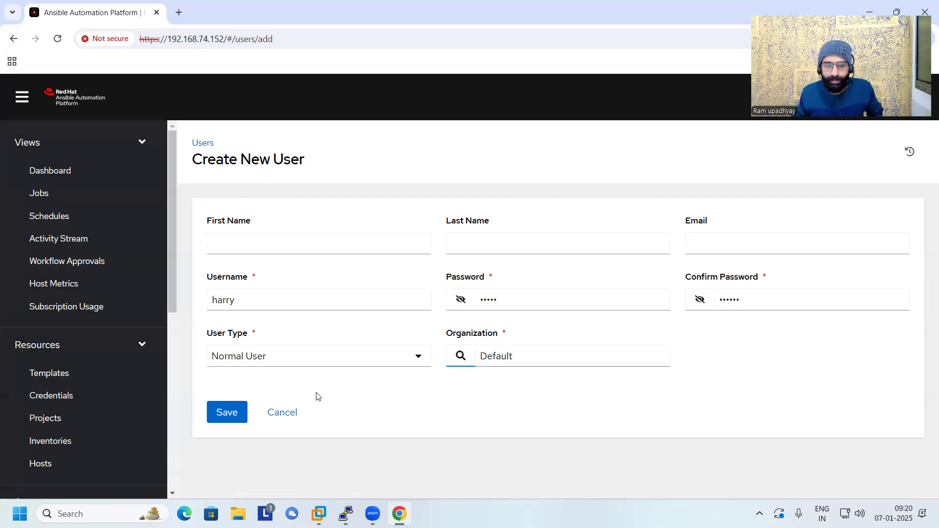
click(225, 416)
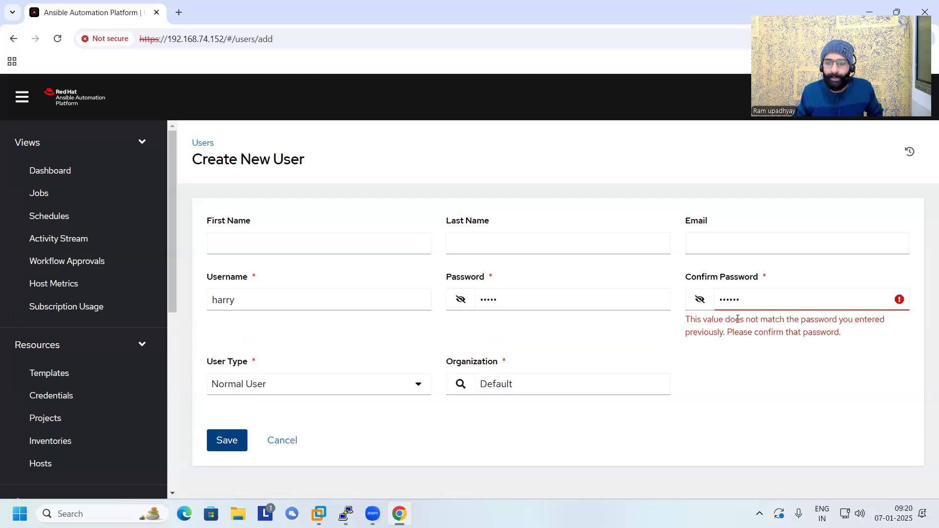
Re-enter the password and its confirmation with matching values, save the user and return to the users list.
double_click(731, 299)
double_click(491, 297)
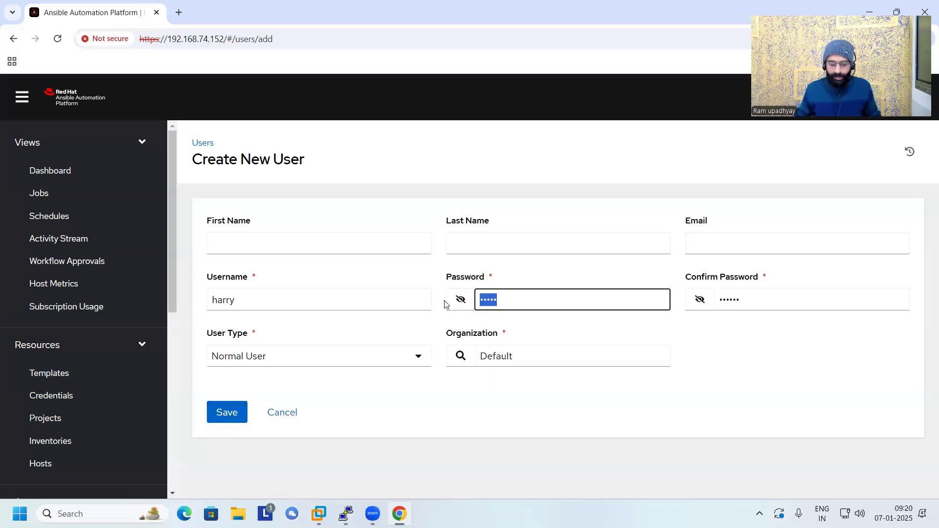
key(BackSpace)
text(redhat)
key(Tab)
key(Tab)
key(BackSpace)
text(redhat)
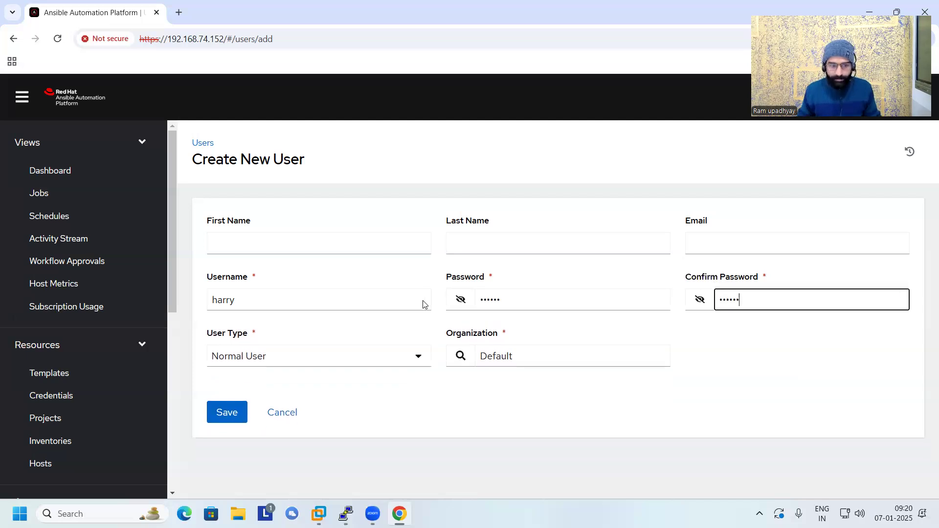
click(235, 407)
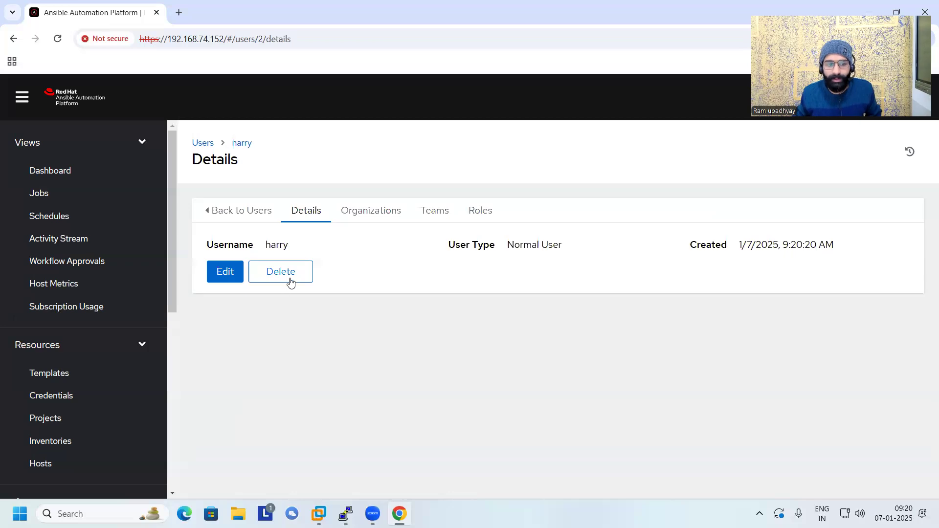
click(204, 146)
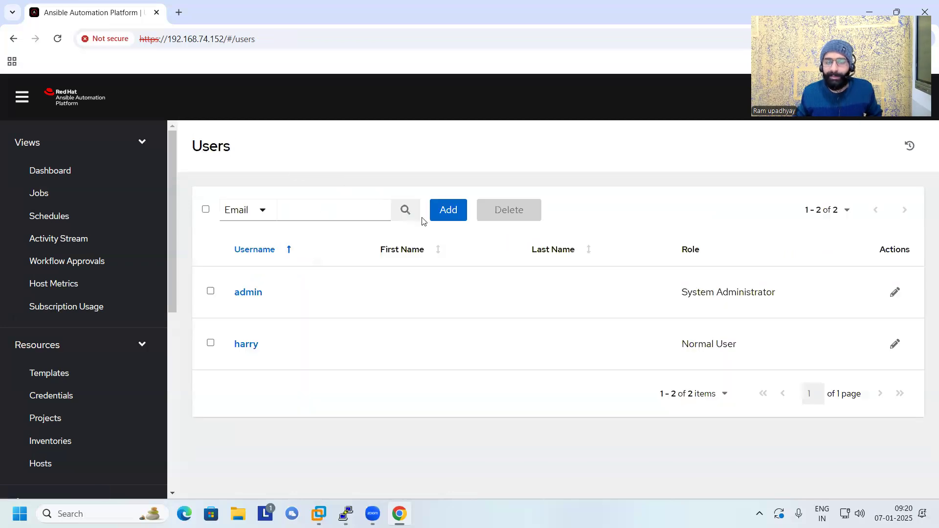
Start a second new user, entering the username, the account password and the password confirmation.
click(458, 213)
click(288, 295)
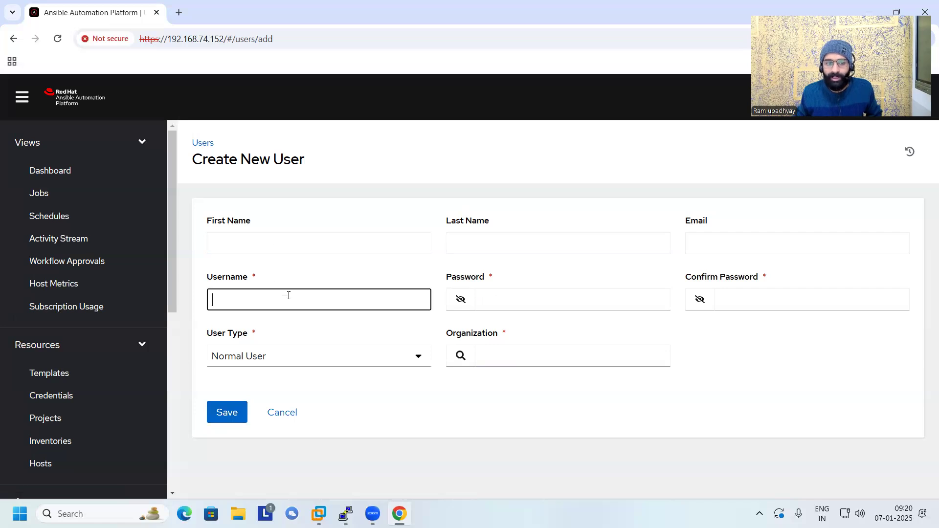
text(natasha)
key(Tab)
key(Tab)
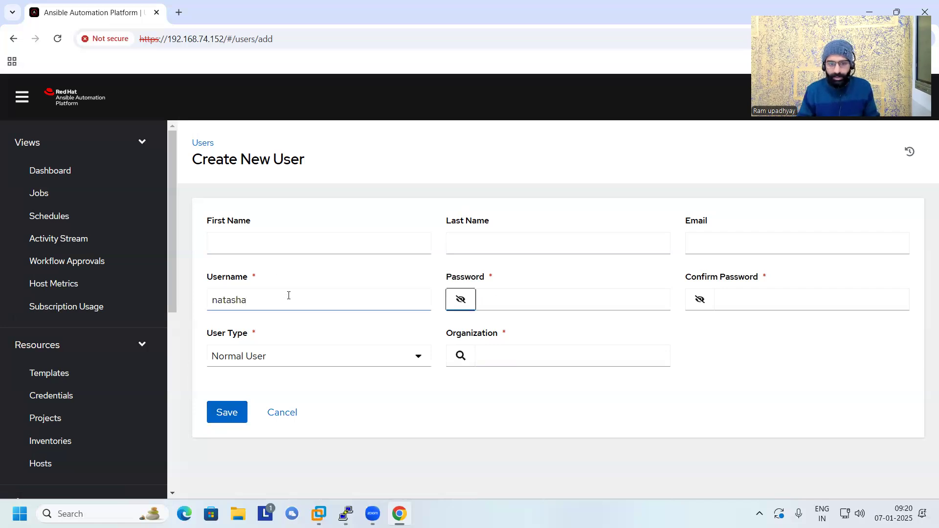
text(redhat)
key(Tab)
key(Tab)
text(redhat)
key(Tab)
key(Tab)
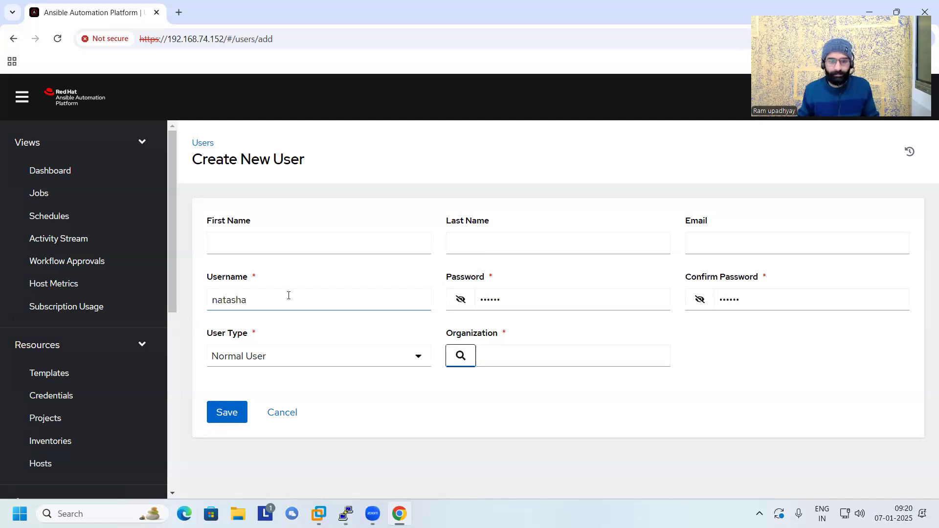
Assign the Default organization to the second new user, save it and return to the users list.
click(459, 356)
click(159, 256)
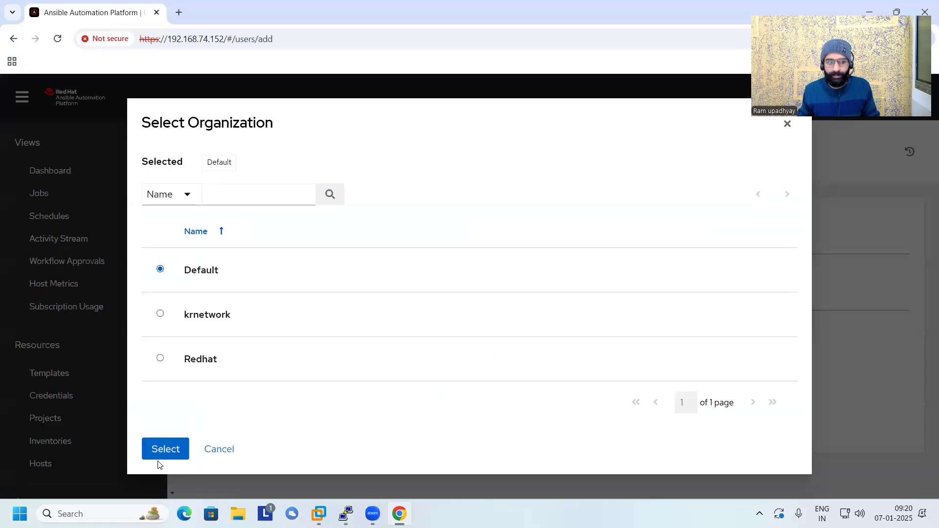
click(166, 449)
click(238, 417)
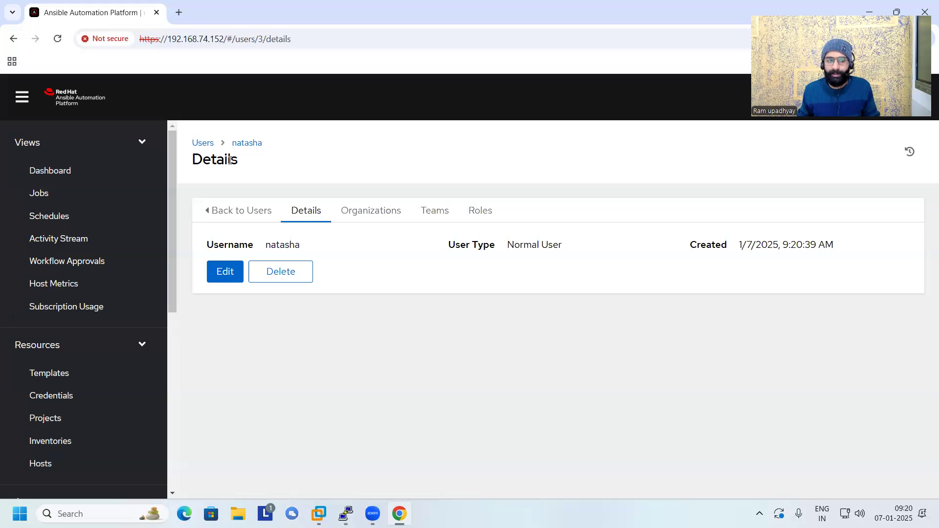
click(202, 143)
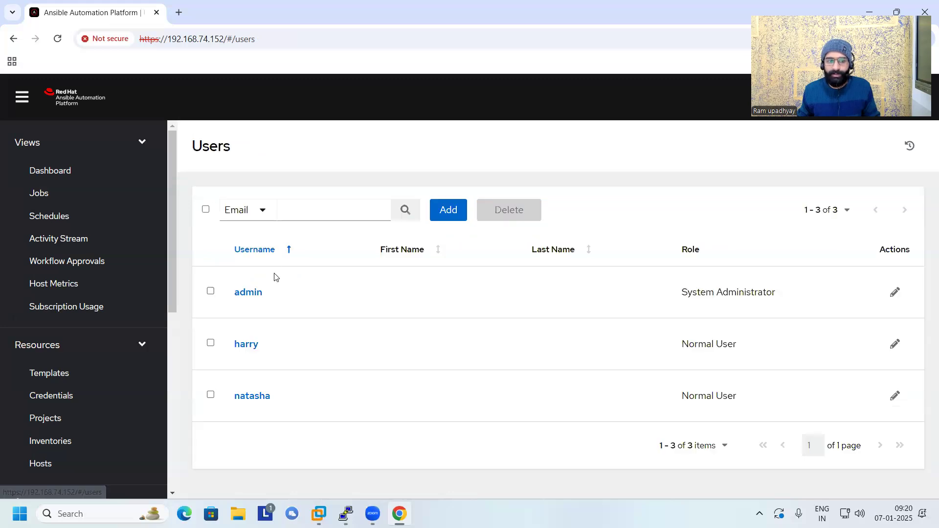
Start a third new user, entering the username, the account password and the matching password confirmation.
click(439, 215)
click(280, 304)
text(job)
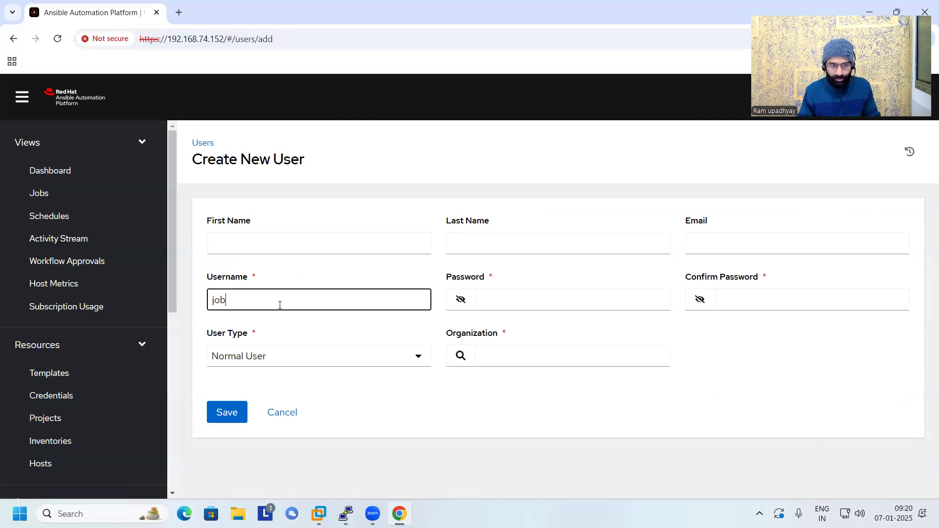
text(s)
key(Tab)
key(Tab)
text(••••••)
key(Tab)
key(Tab)
text(••••••)
key(Tab)
key(Tab)
key(Tab)
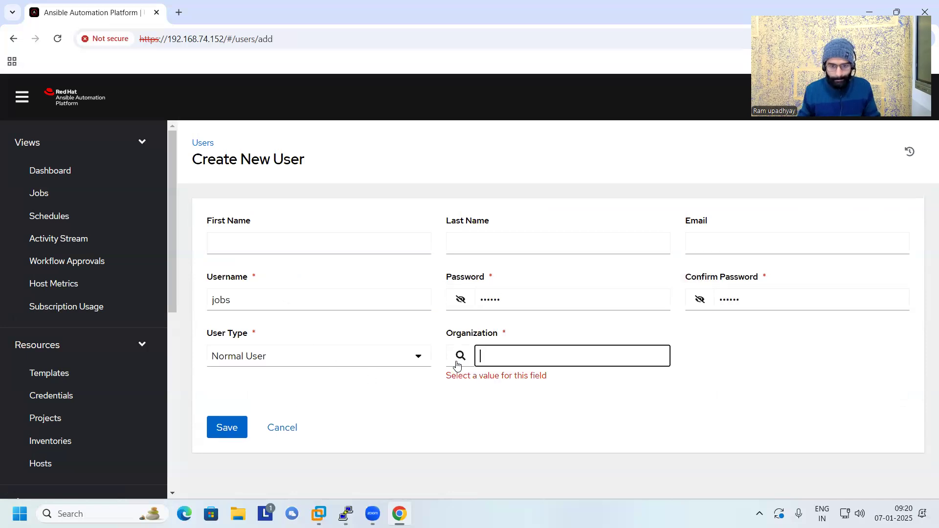
Place the third user in the Default organization, save the account and go back to the users list.
click(455, 363)
click(208, 266)
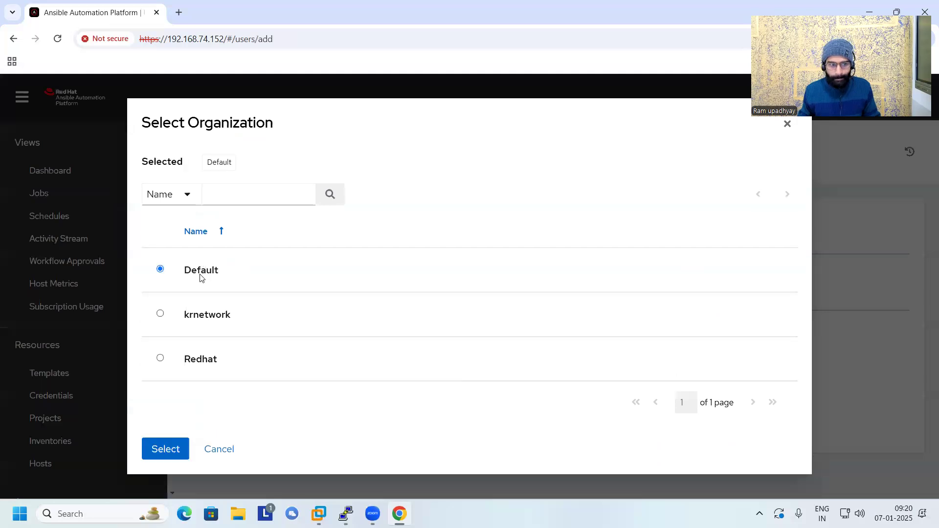
click(159, 453)
click(233, 411)
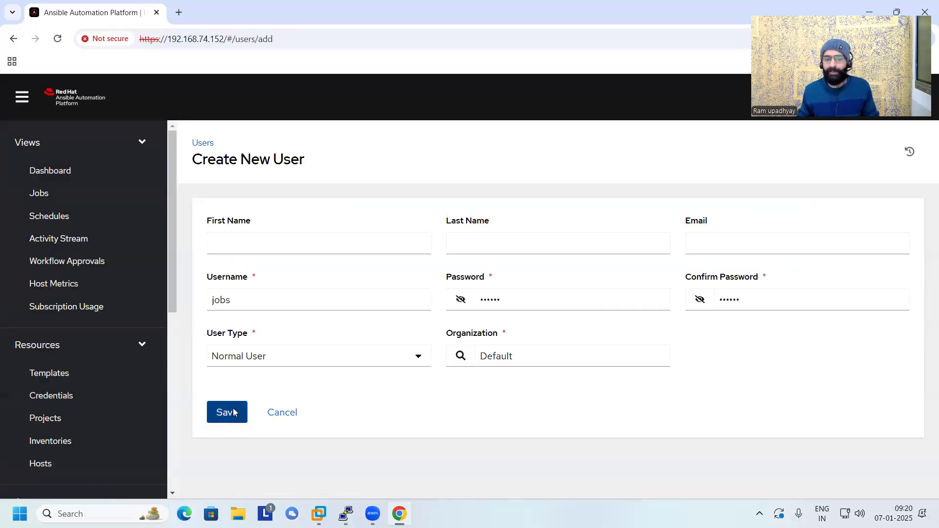
click(205, 143)
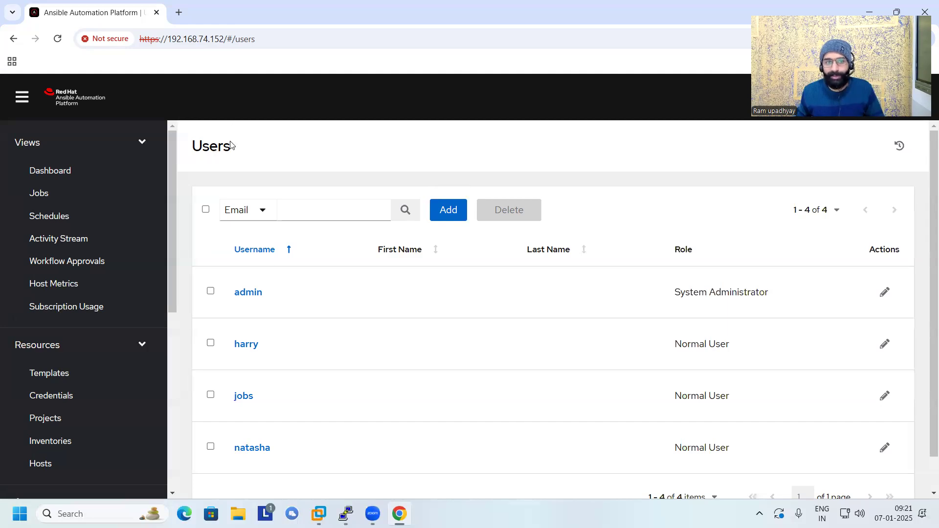
Associate the first normal user in the users list with the ops team and save the association.
scroll(64, 372, down, 2)
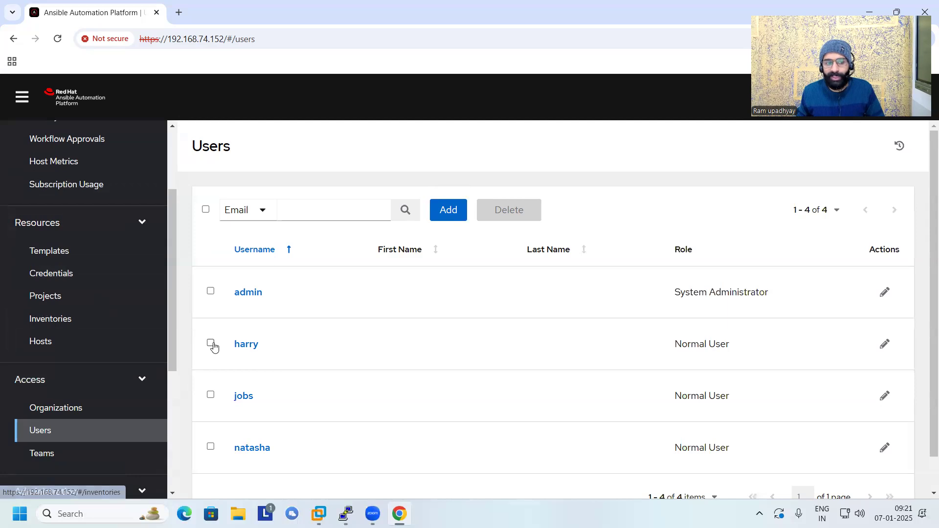
click(210, 345)
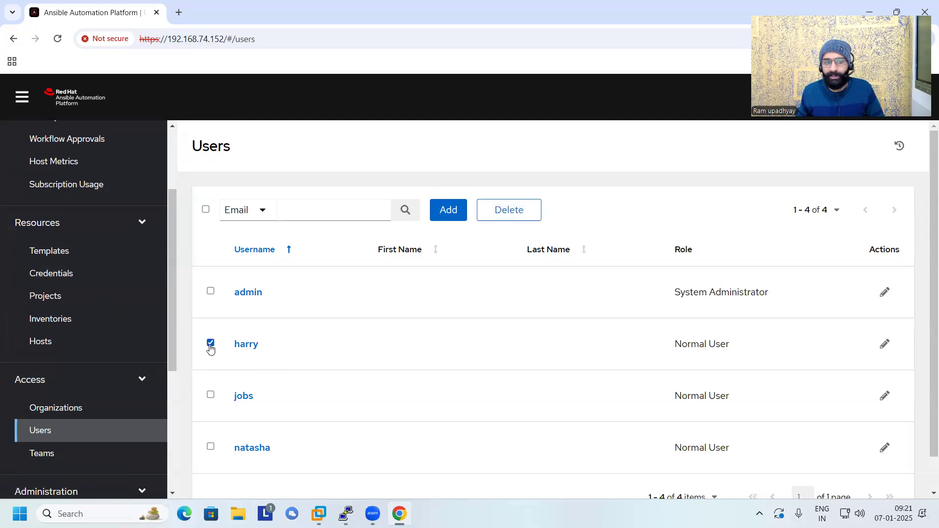
click(254, 348)
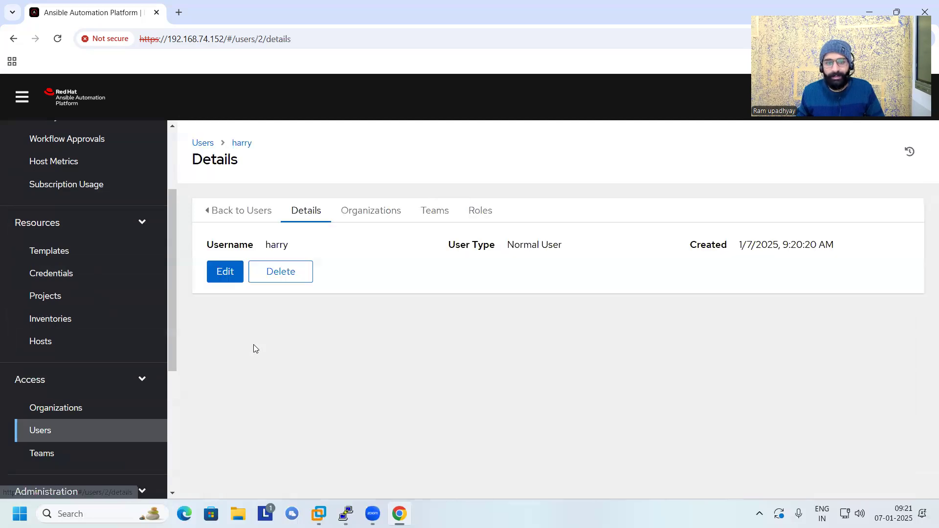
click(435, 215)
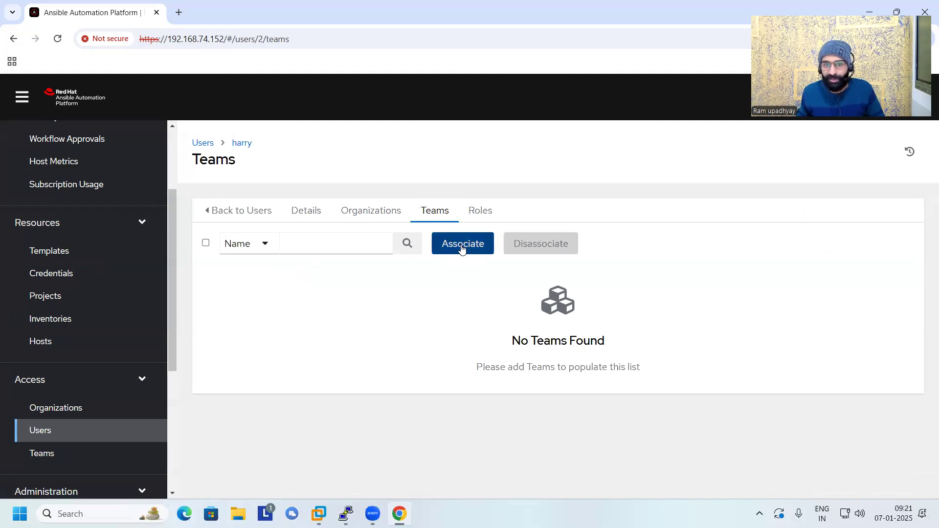
click(462, 249)
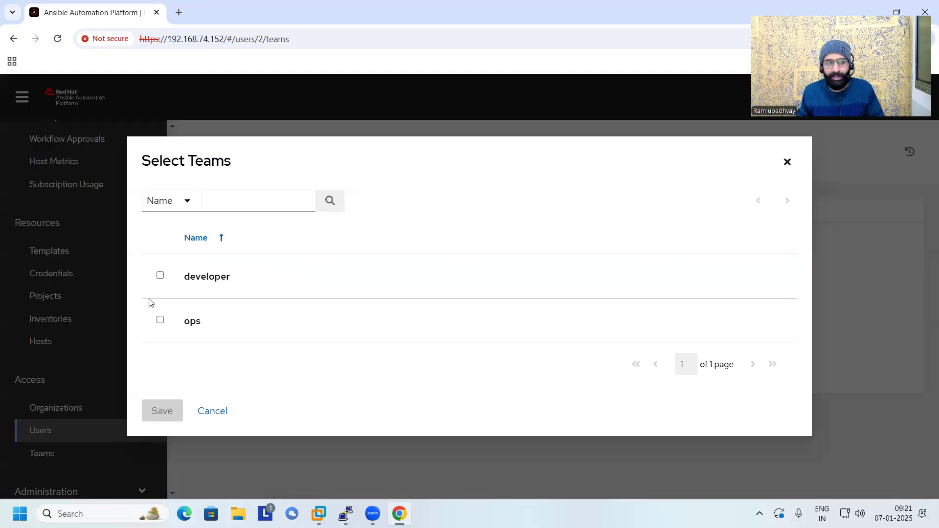
click(159, 320)
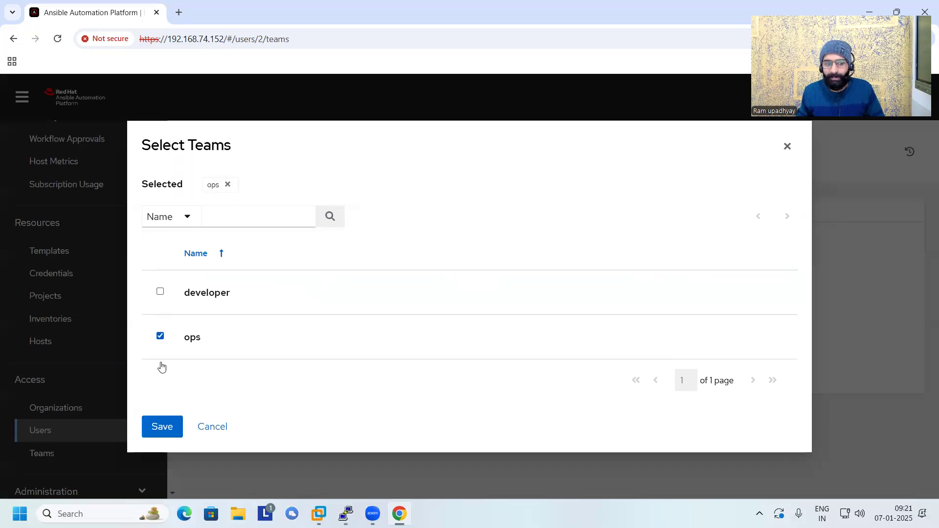
click(162, 427)
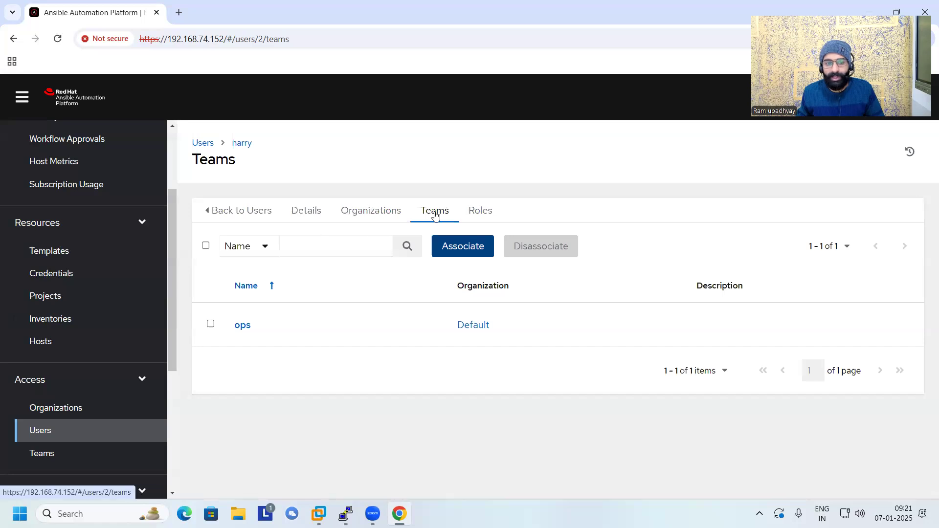
Open the developer team from the teams list and view which users have access to it.
scroll(73, 421, down, 3)
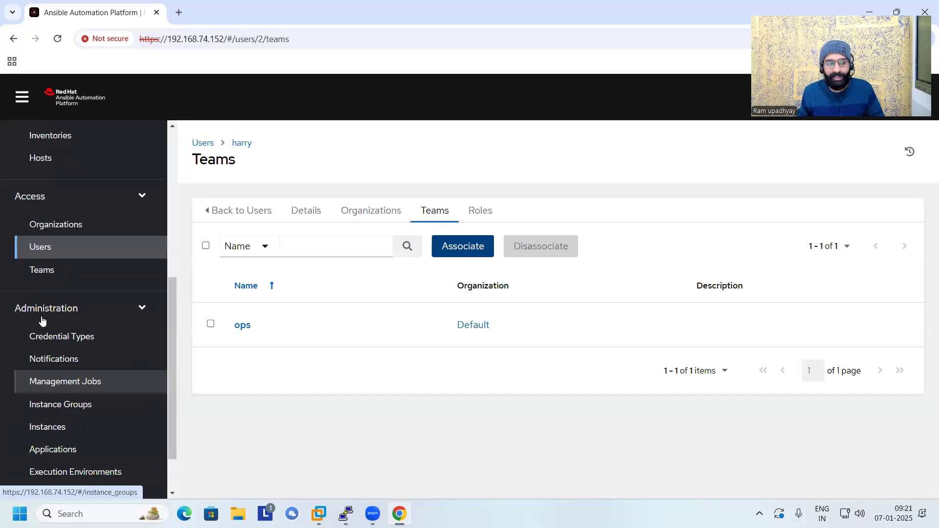
click(48, 271)
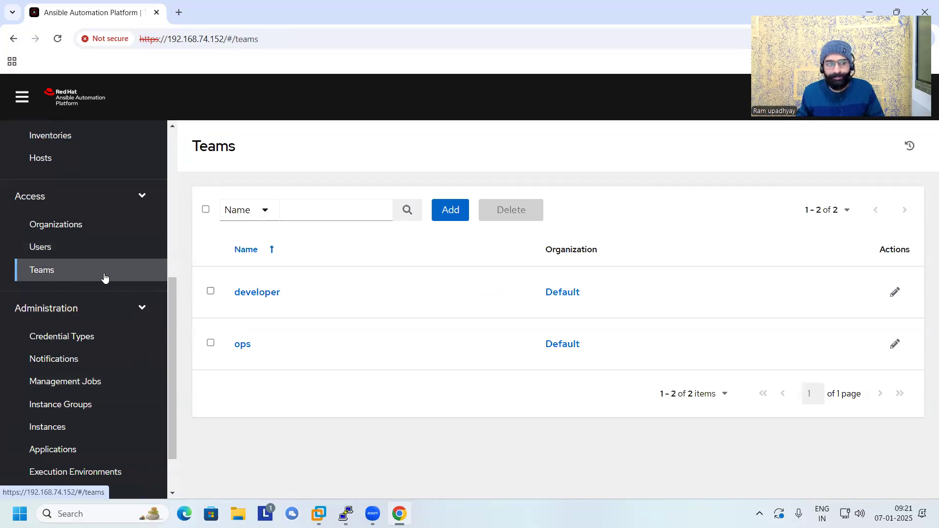
click(253, 293)
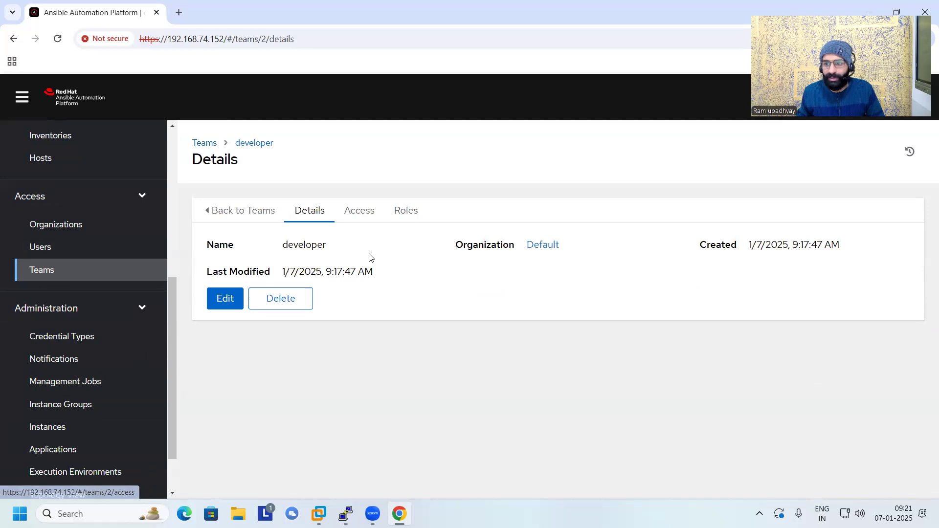
click(363, 222)
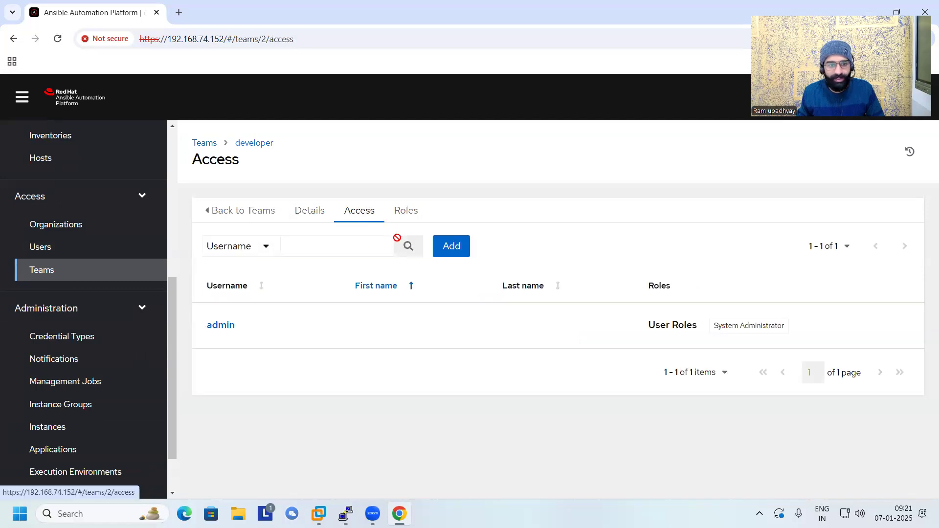
click(462, 255)
click(318, 209)
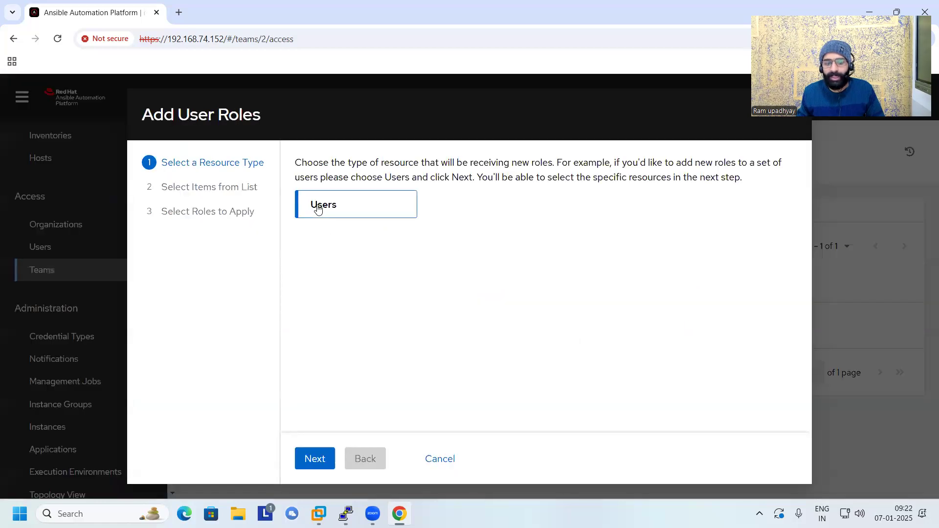
click(312, 458)
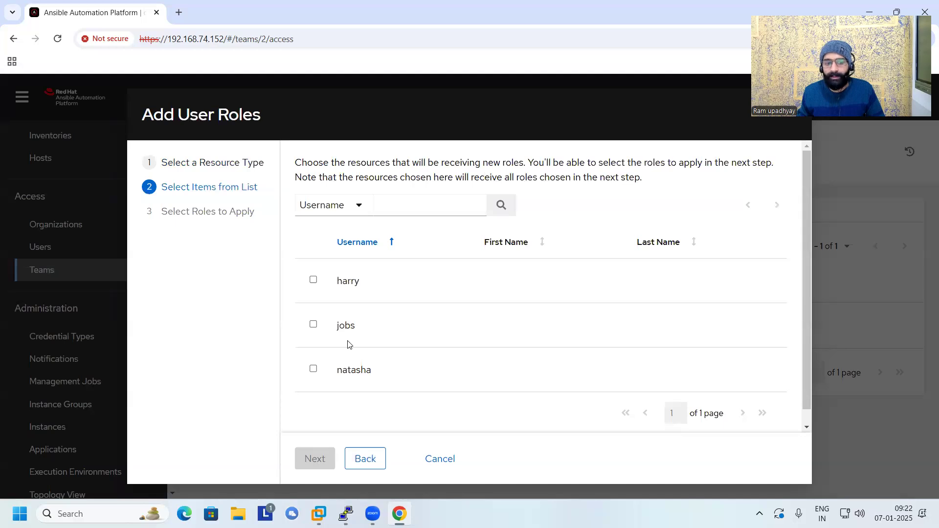
click(448, 461)
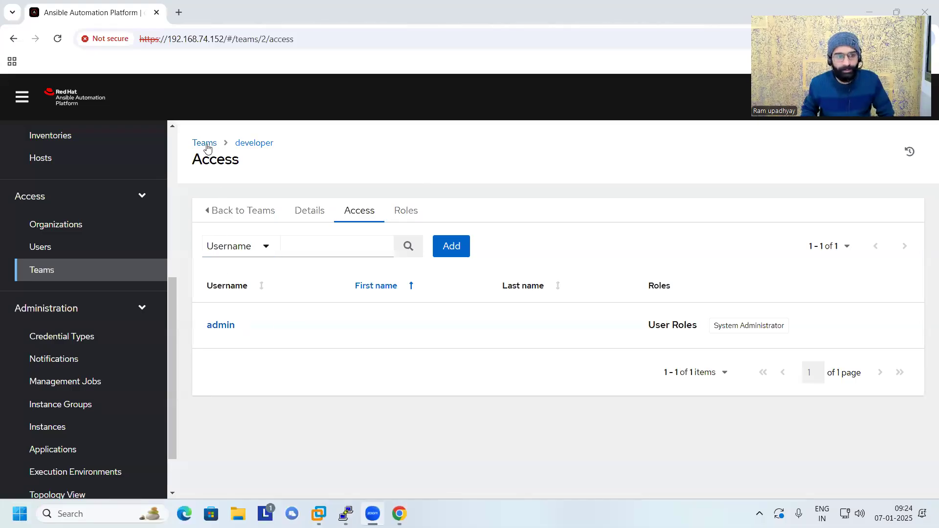
Associate the last normal user in the users list with the developer team and save the association.
click(56, 252)
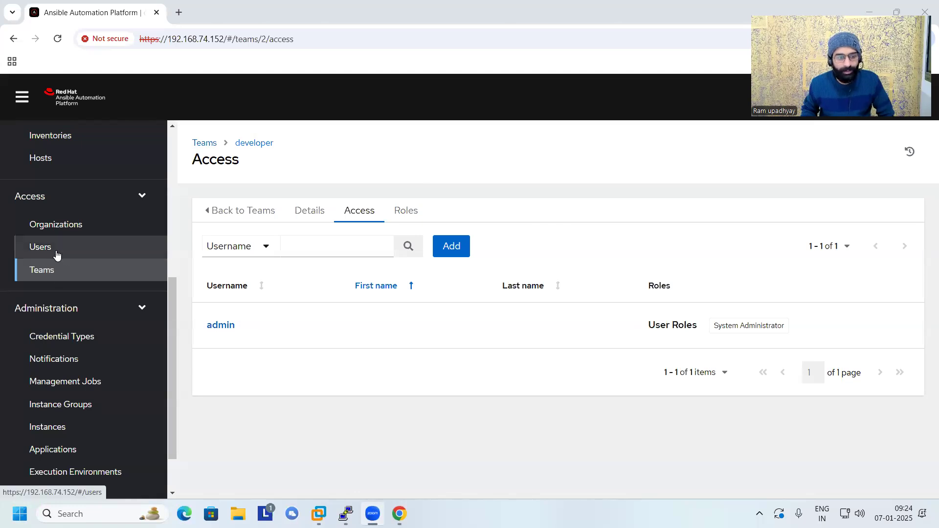
scroll(397, 372, down, 1)
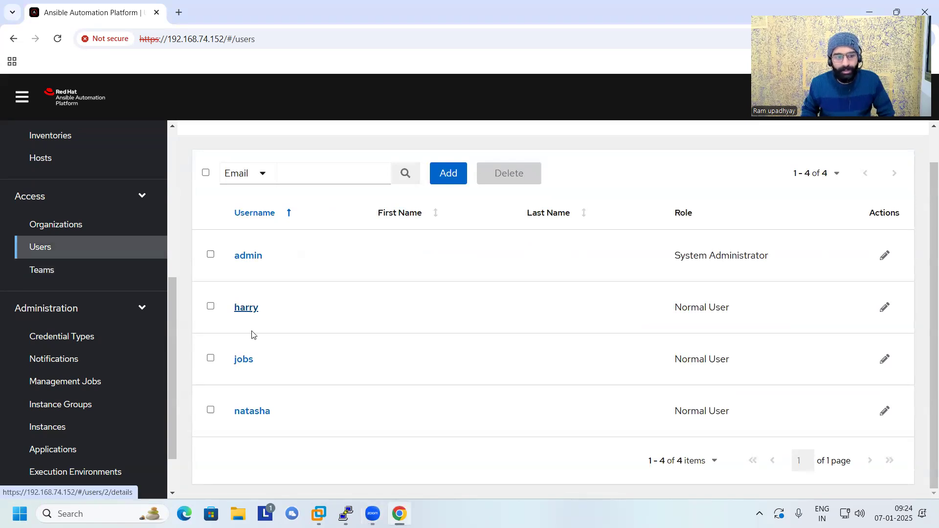
click(211, 415)
scroll(315, 345, up, 1)
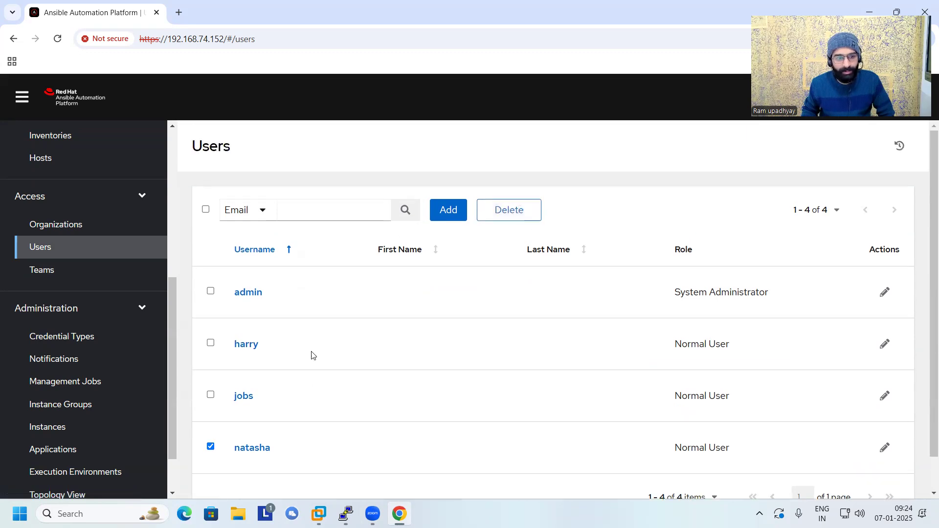
click(255, 448)
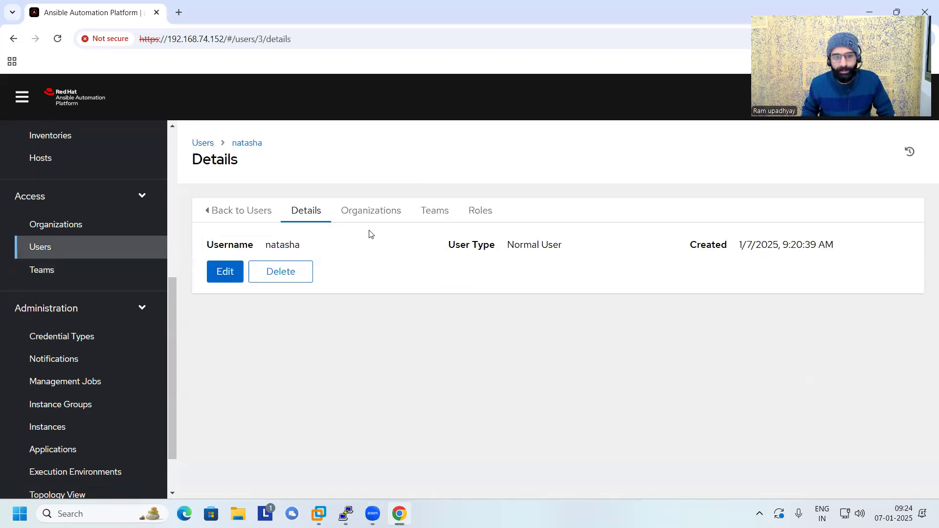
click(419, 214)
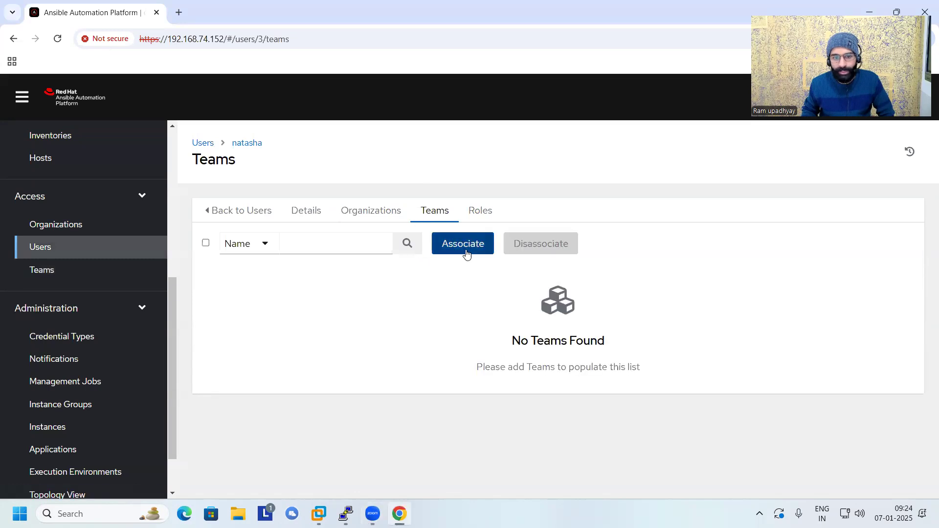
click(464, 251)
click(159, 281)
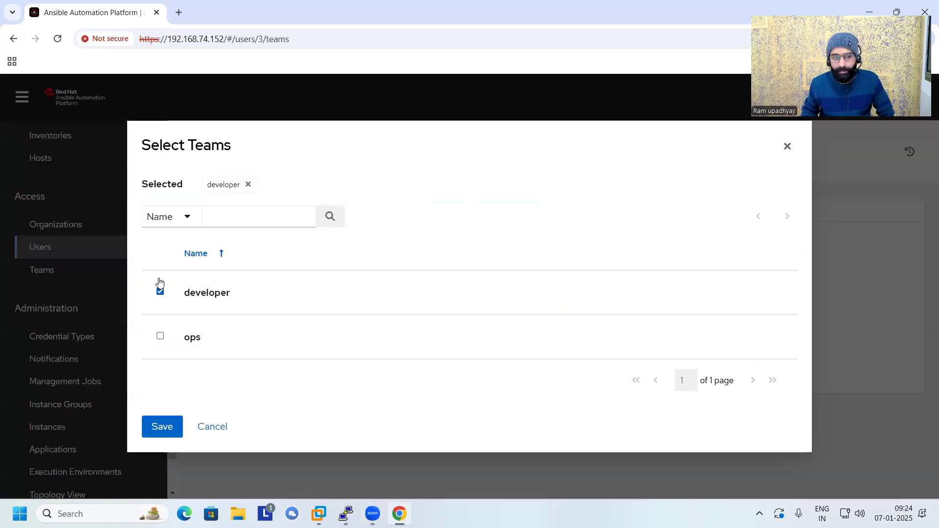
click(167, 433)
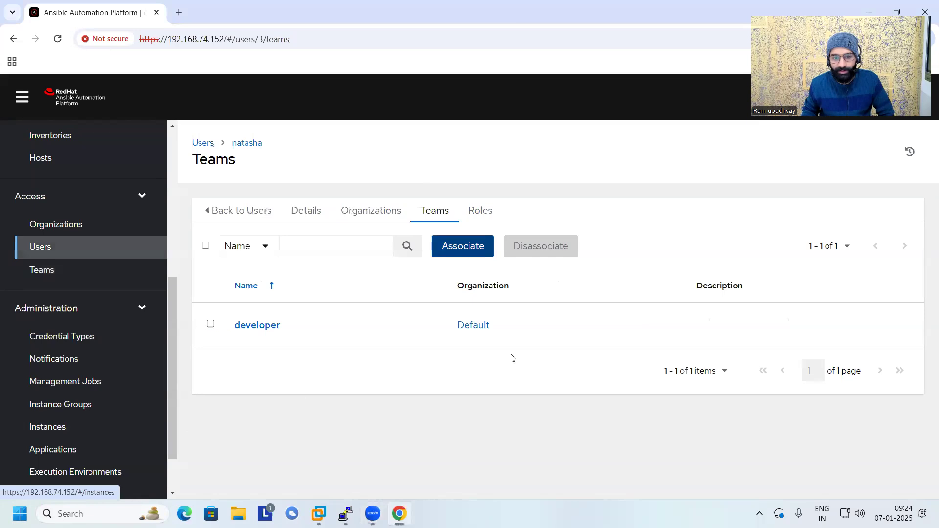
Check the roles assigned to this user and look over the overall lists of users and teams.
click(487, 215)
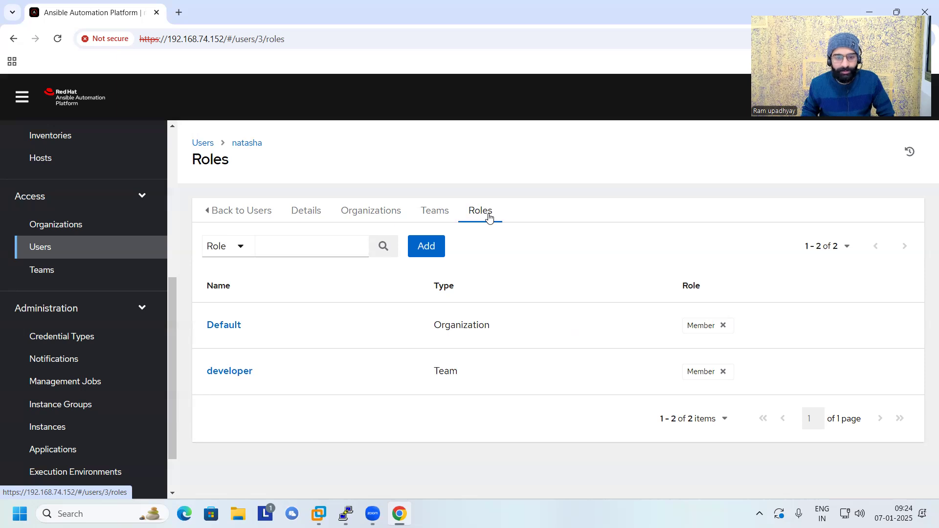
click(61, 250)
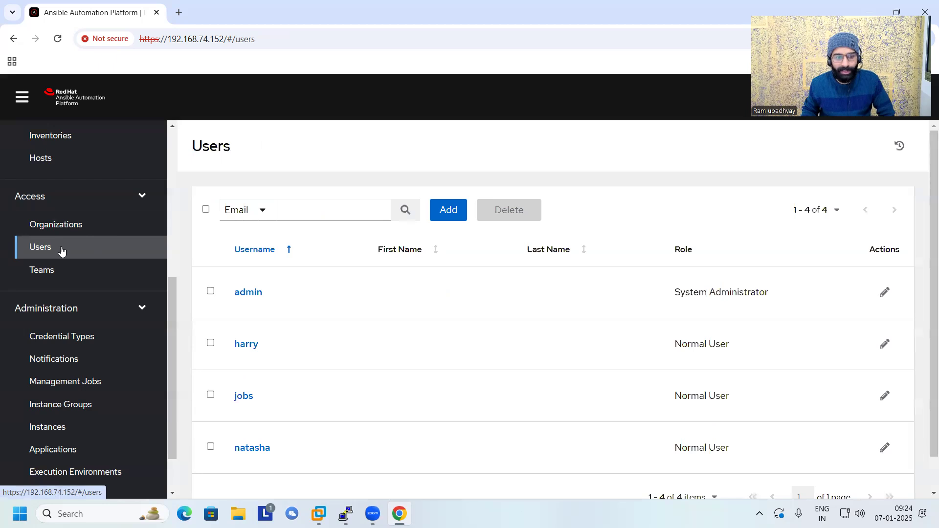
click(60, 271)
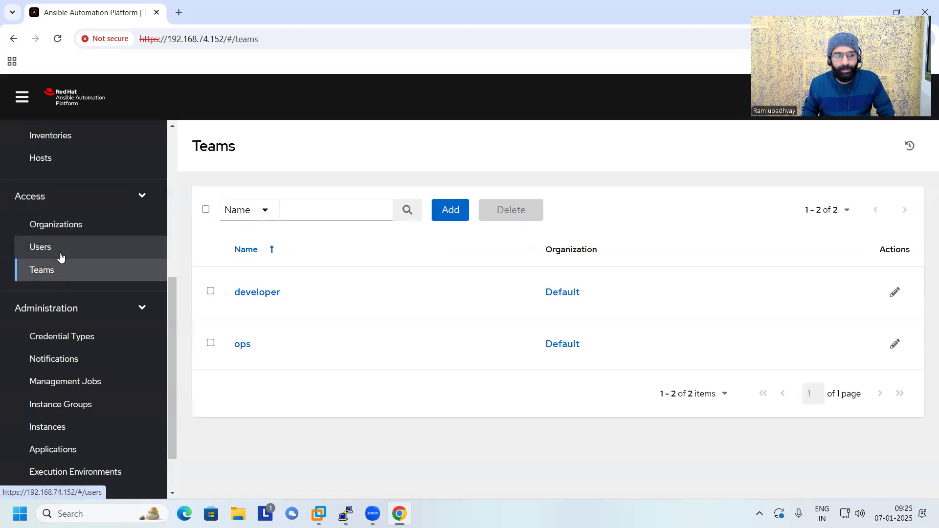
click(60, 254)
click(59, 271)
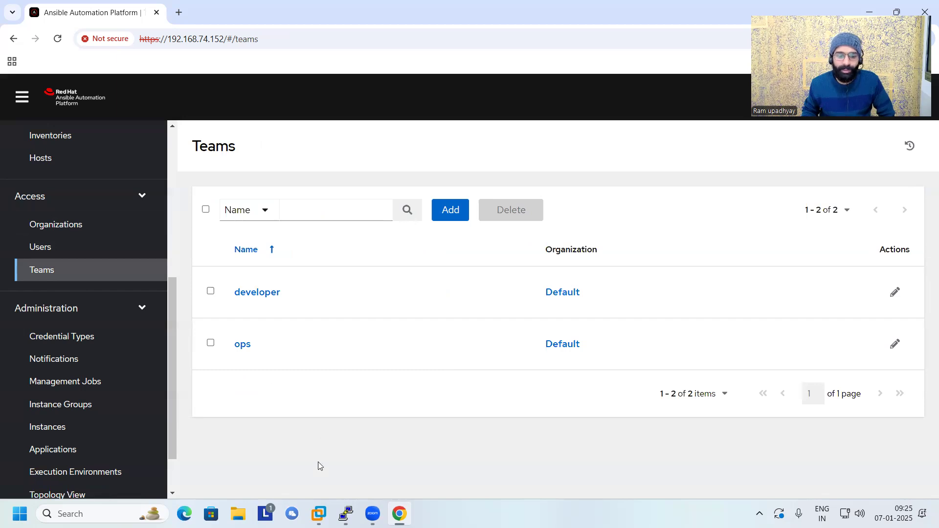
Switch to the PuTTY terminal session on tower and return to the previous working directory with cd -.
click(346, 514)
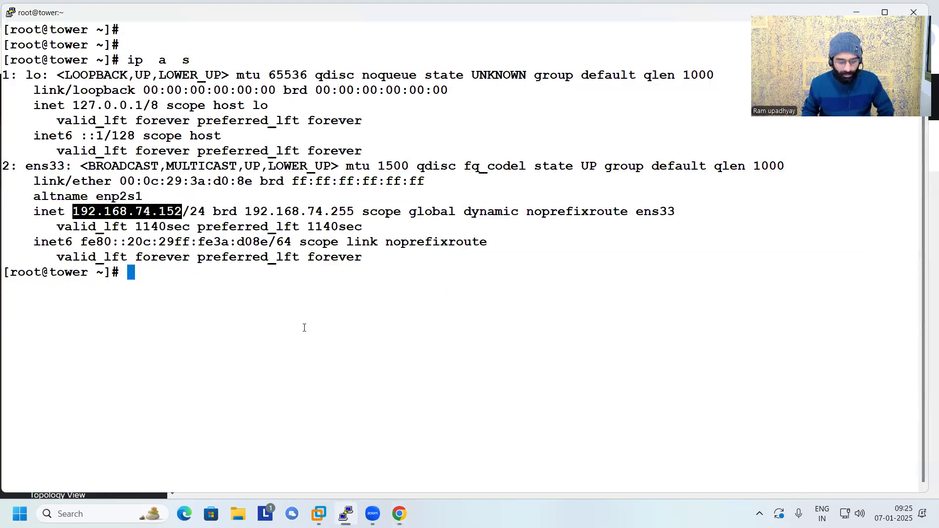
text(cd -)
key(Return)
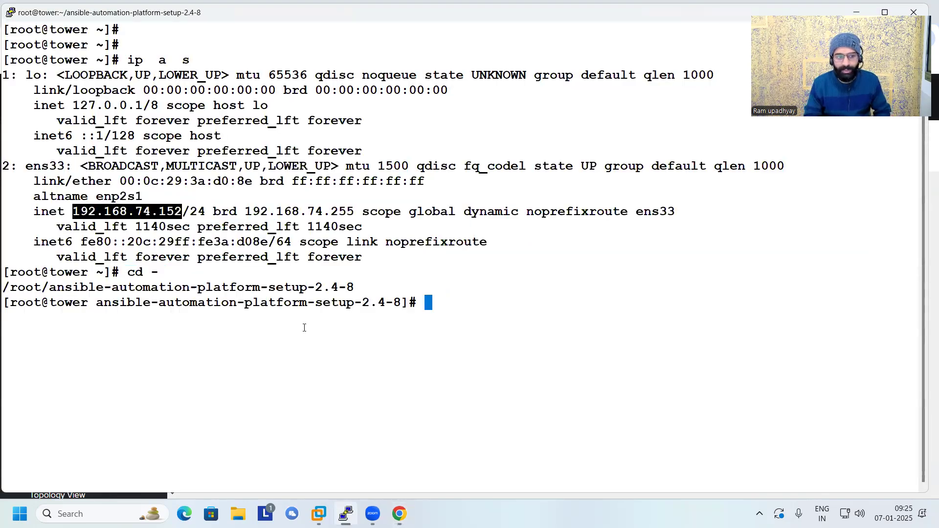
List the contents of the ansible-automation-platform-setup-2.4-8 directory and open the inventory file in vi.
text(l)
key(Return)
text(ls)
key(Return)
text(vim inventory)
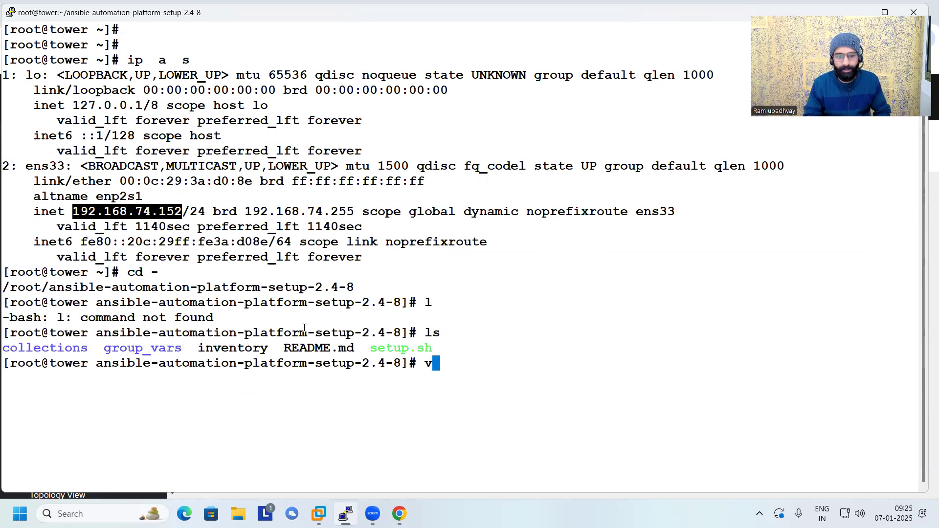
key(ctrl+a)
key(Right)
key(Right)
key(Delete)
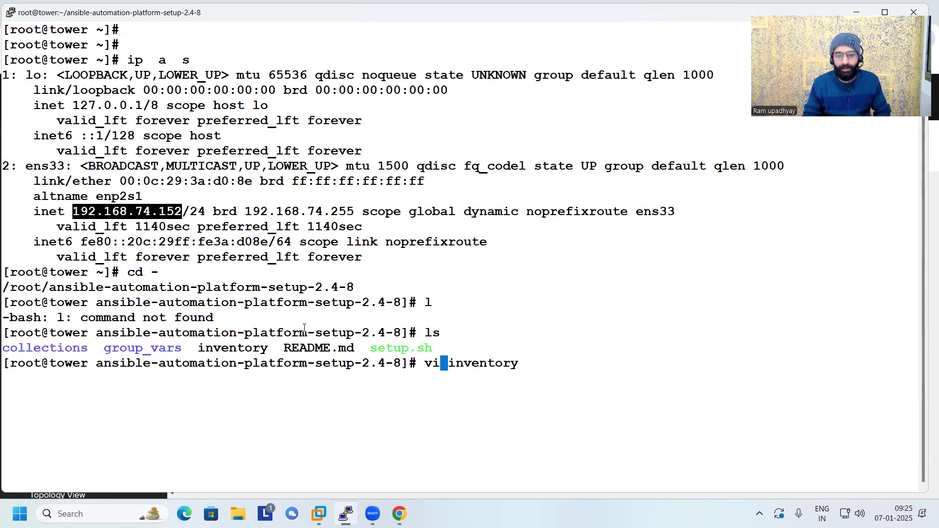
key(Return)
Find the admin_password entry under [all:vars] in the inventory file, highlight its value, and quit vi.
key(Down)
key(Down)
key(Down)
key(Down)
key(Down)
key(Down)
key(Down)
key(Down)
key(Down)
key(Down)
key(Down)
key(Down)
key(Down)
key(Down)
key(Down)
key(Down)
key(Down)
key(Down)
key(Down)
key(Down)
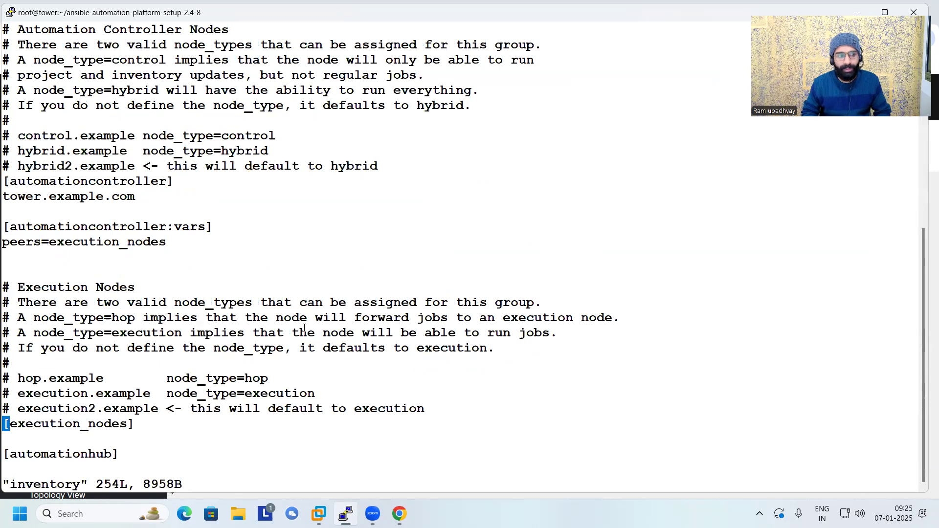
key(Down)
key(Down)
key(Down)
key(Down)
key(Down)
key(Down)
key(Down)
key(Down)
key(Down)
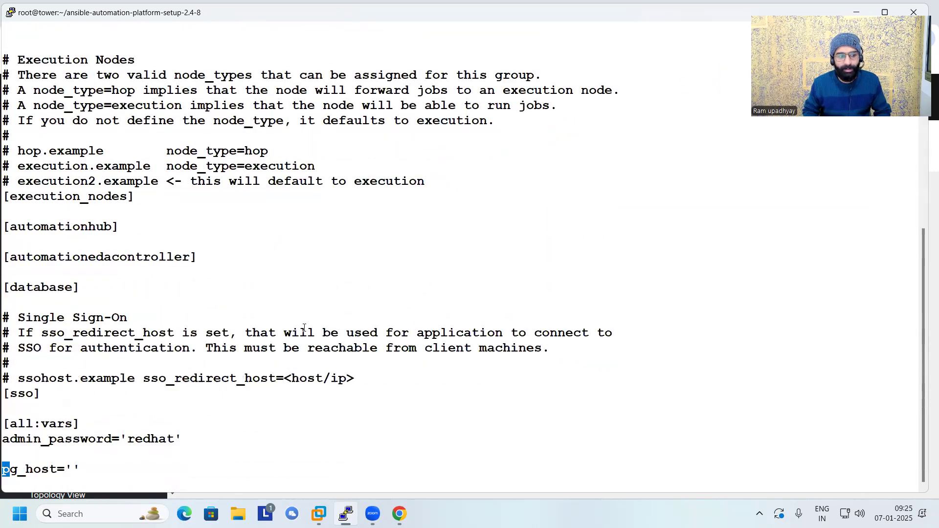
double_click(175, 435)
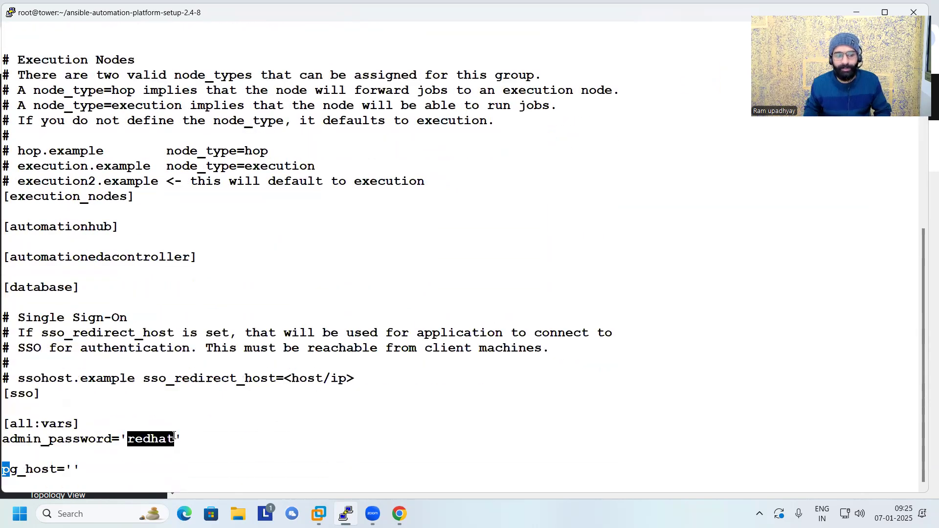
text(:q)
key(Return)
key(Return)
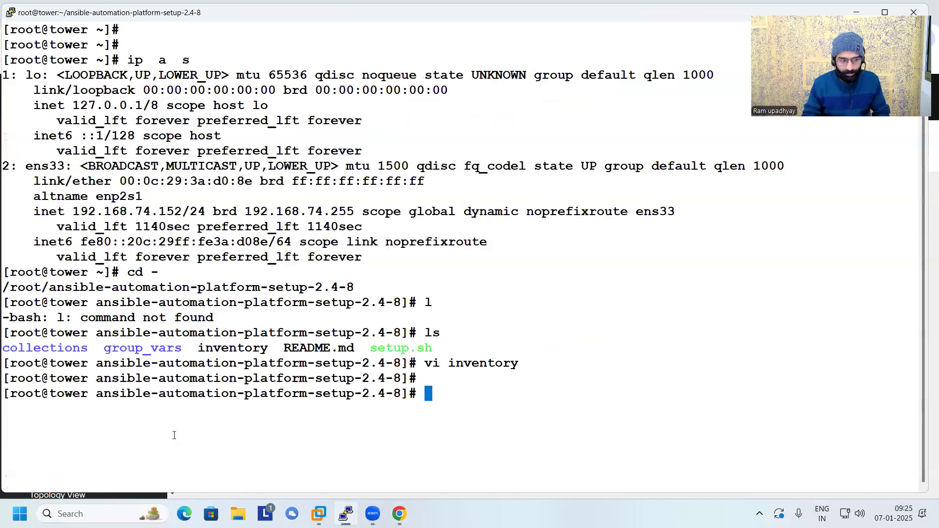
Switch back to Ansible Automation Platform in Chrome and review the lists of organizations, teams and users.
key(alt+Tab)
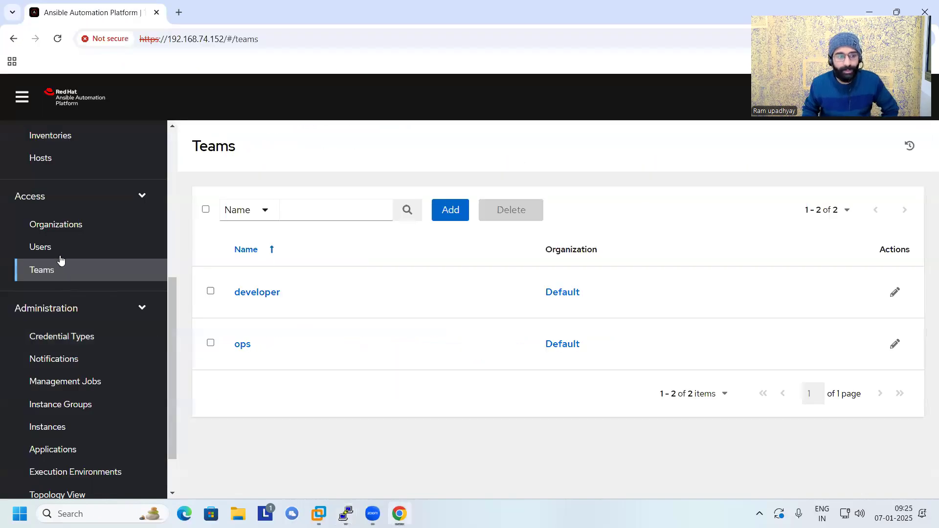
click(58, 235)
click(58, 267)
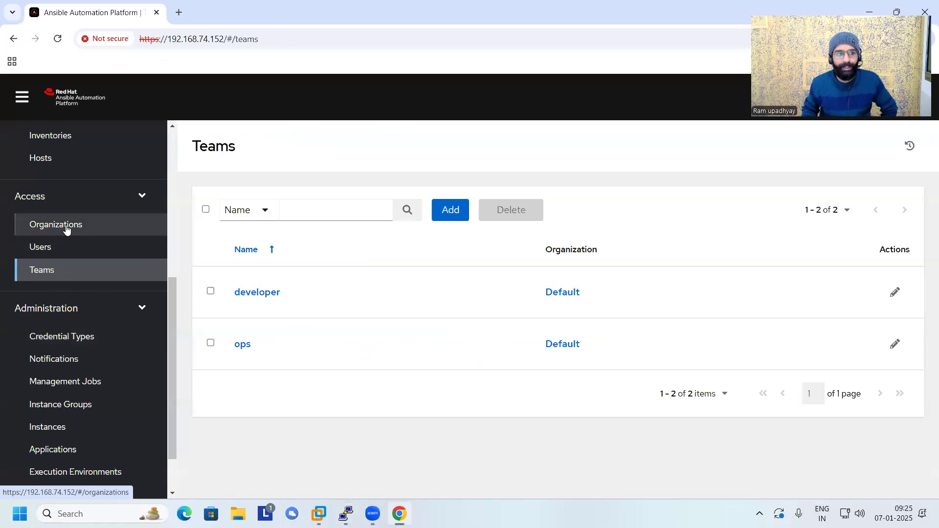
click(67, 230)
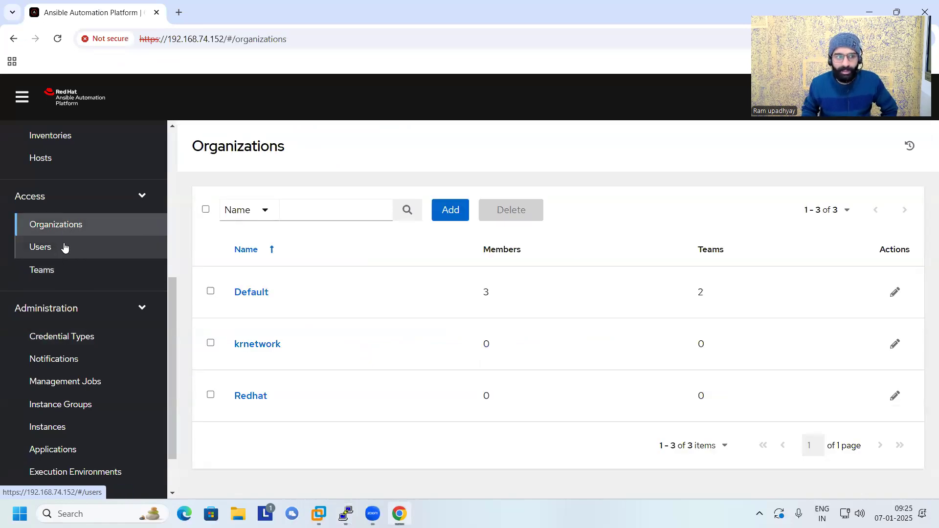
click(62, 269)
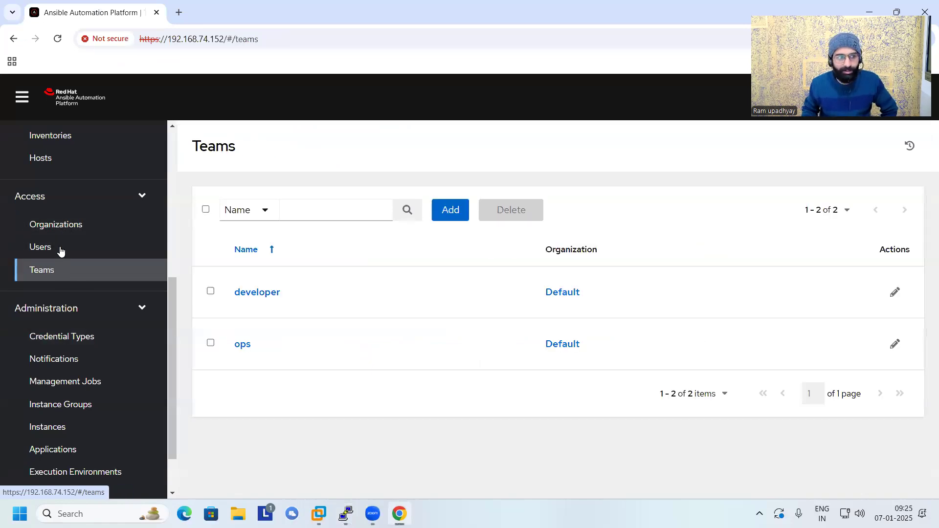
click(60, 249)
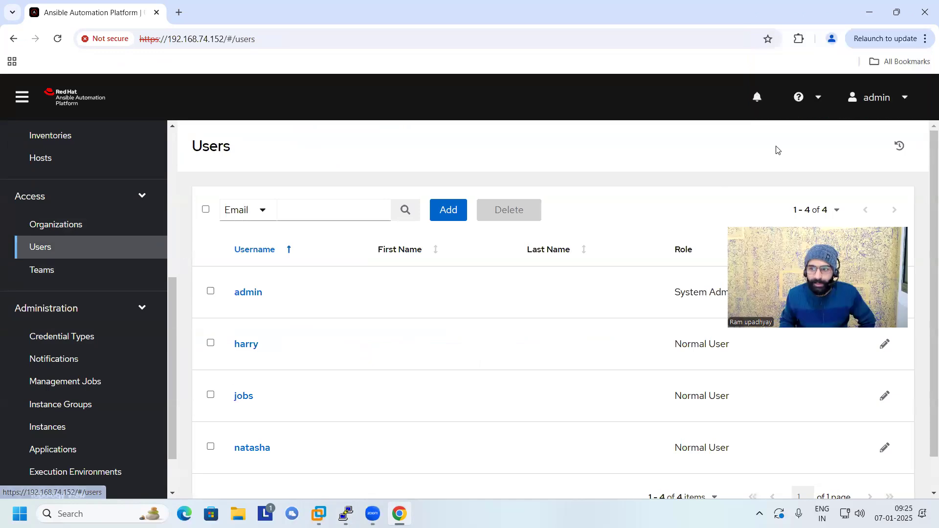
Log out of the admin account and log in as the last normal user in the users list, entering the username and account password.
click(880, 97)
click(882, 155)
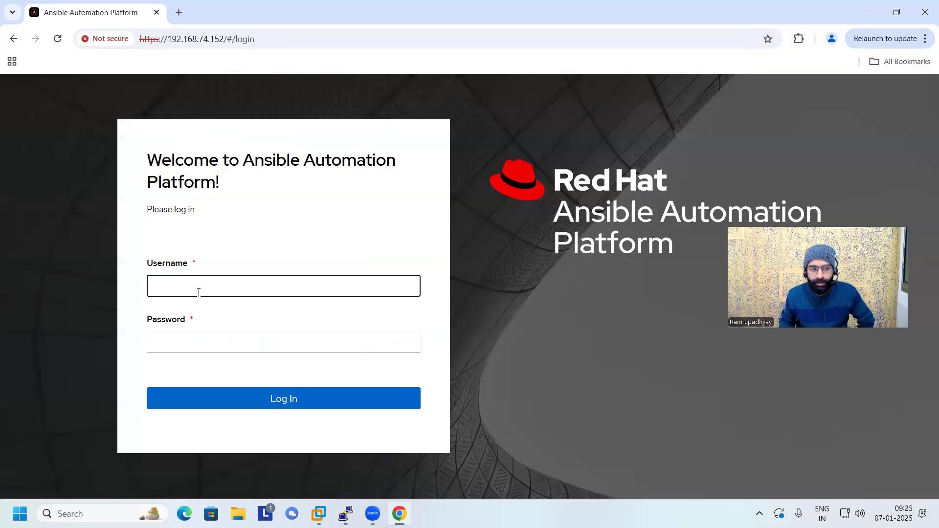
text(naatsha)
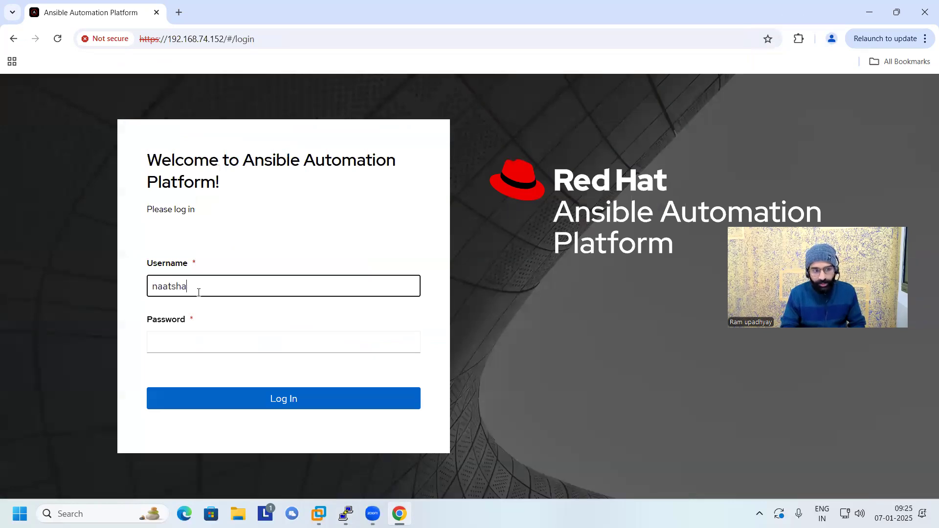
key(BackSpace)
key(BackSpace)
key(BackSpace)
key(BackSpace)
key(BackSpace)
text(natash)
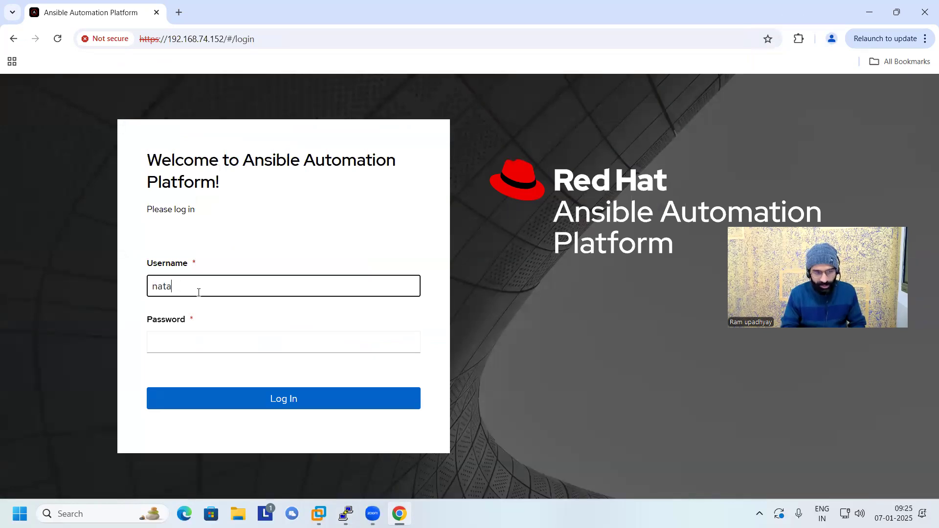
text(a)
key(Tab)
text(redhat)
key(Return)
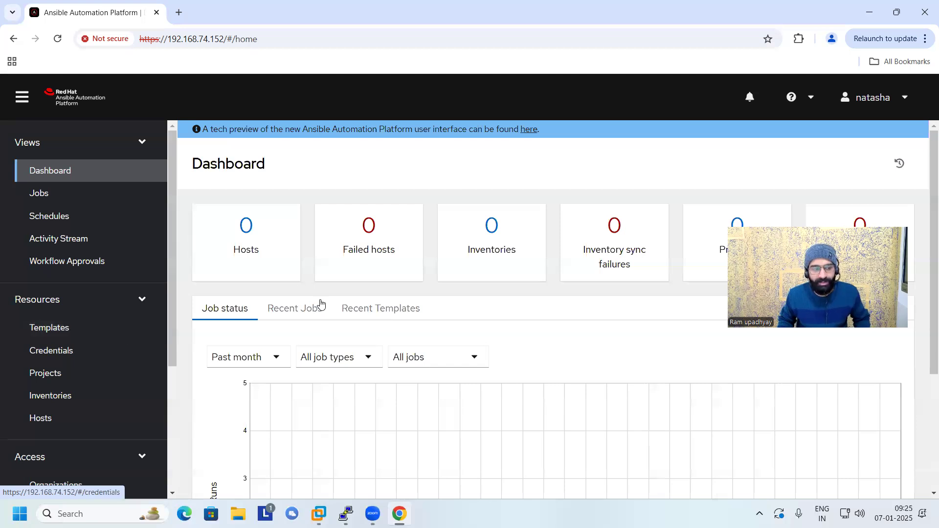
Check which projects and inventories this normal user can access.
click(73, 395)
click(84, 373)
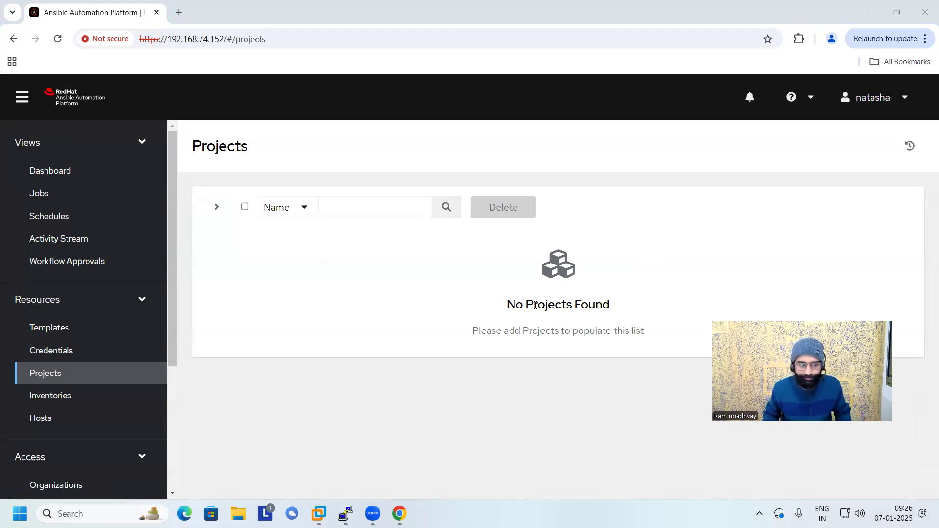
click(59, 397)
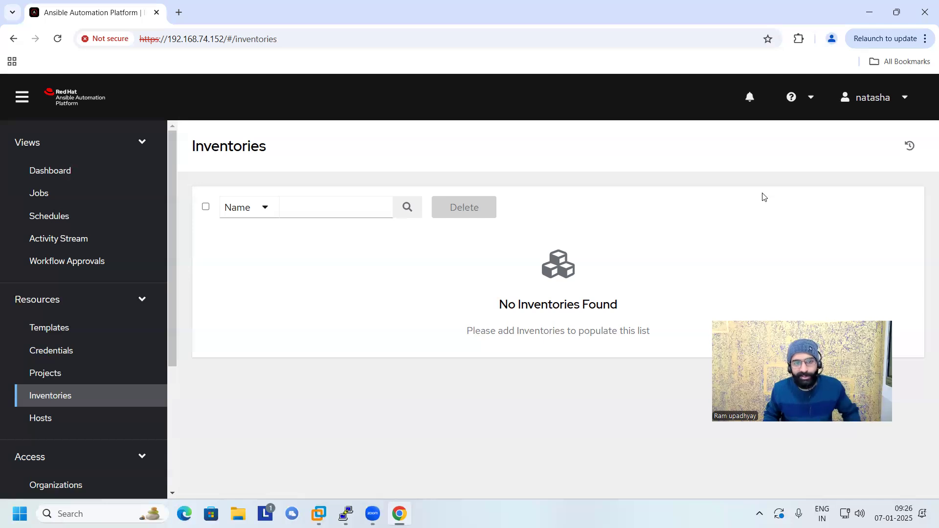
Log out of the normal user account and log back in as admin with the account password.
click(898, 100)
click(839, 152)
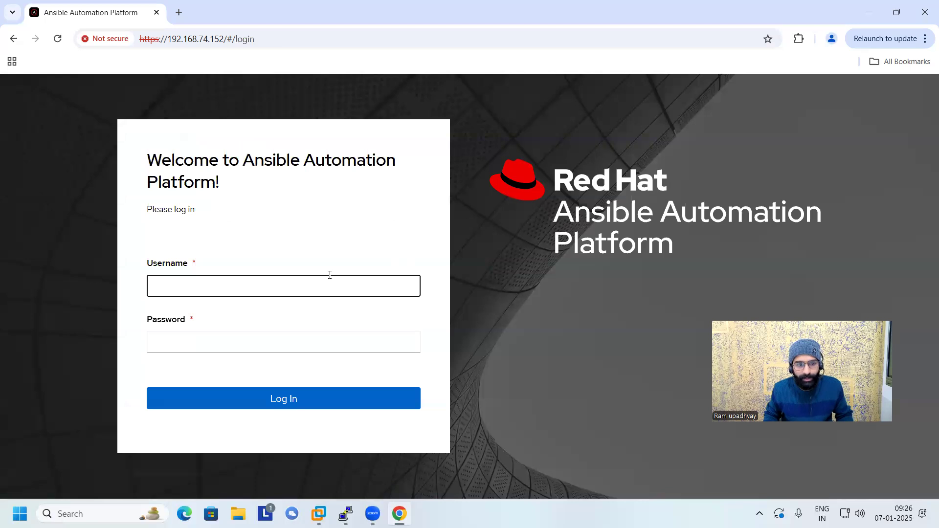
text(admin)
key(Tab)
text(redhat)
key(Return)
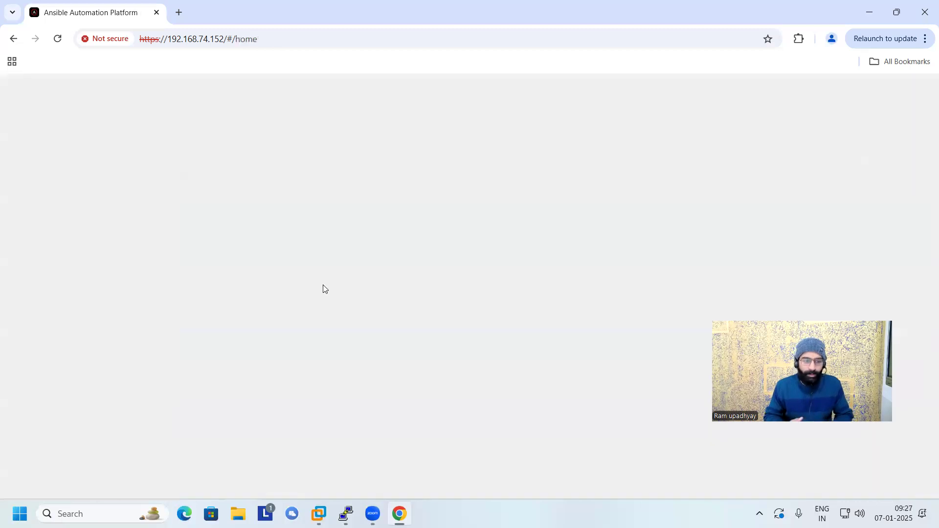